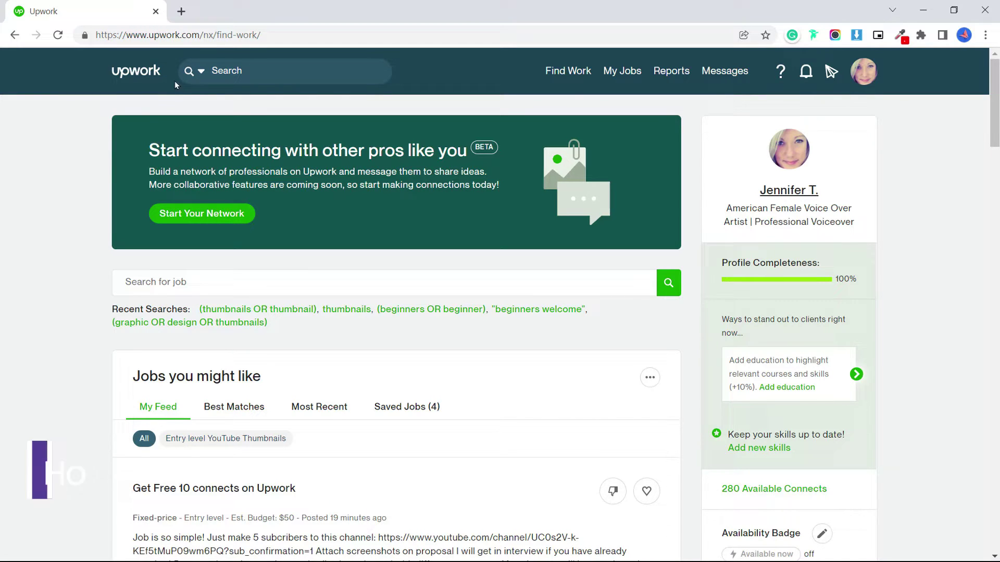
Switch the header search to Jobs and list all job postings, sorted newest first
left_click(202, 72)
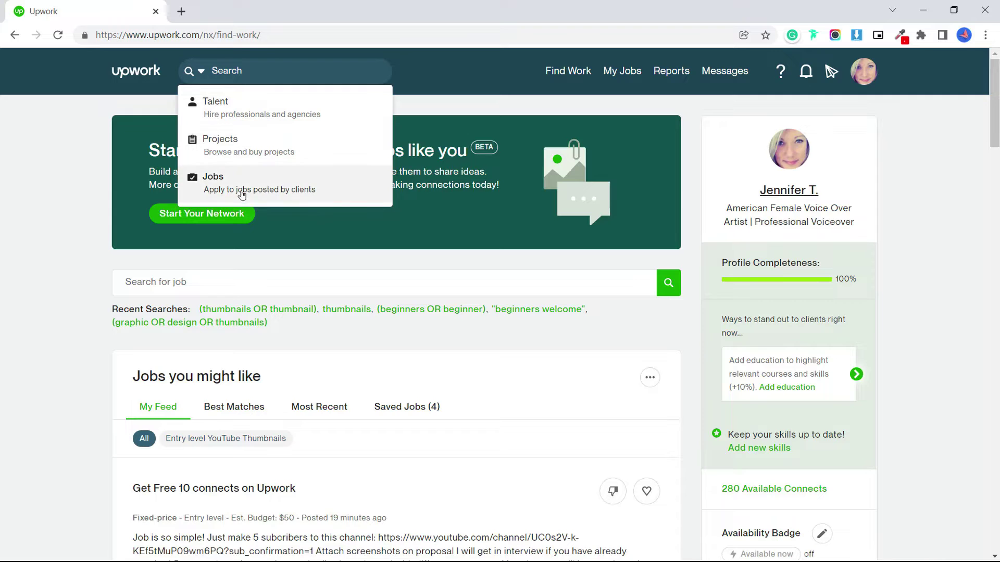
left_click(247, 192)
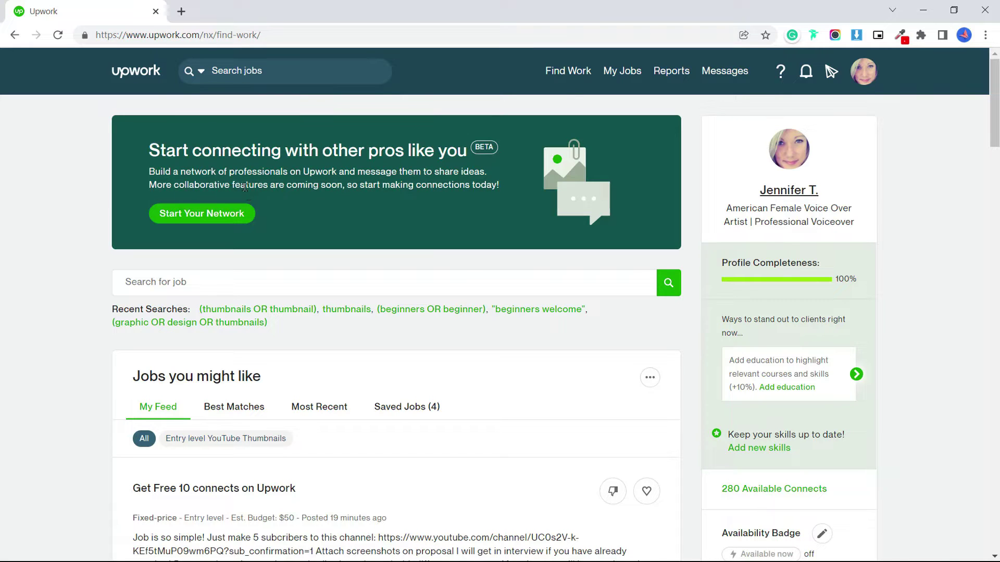
left_click(188, 78)
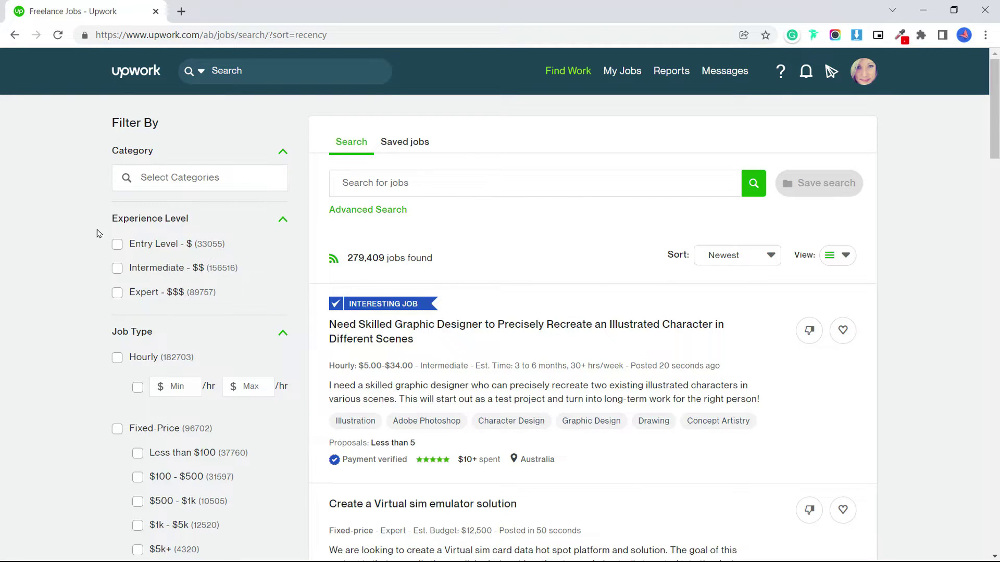
Filter the job results to Payment Verified clients, narrowing them to 198,064 jobs
scroll(112, 235, "down", 3)
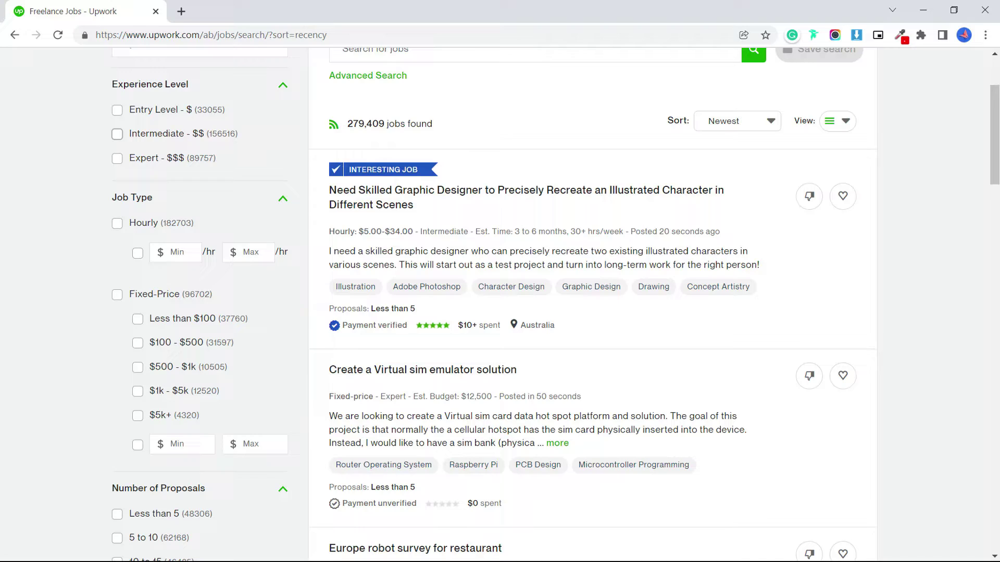
scroll(117, 112, "down", 1)
scroll(493, 305, "down", 9)
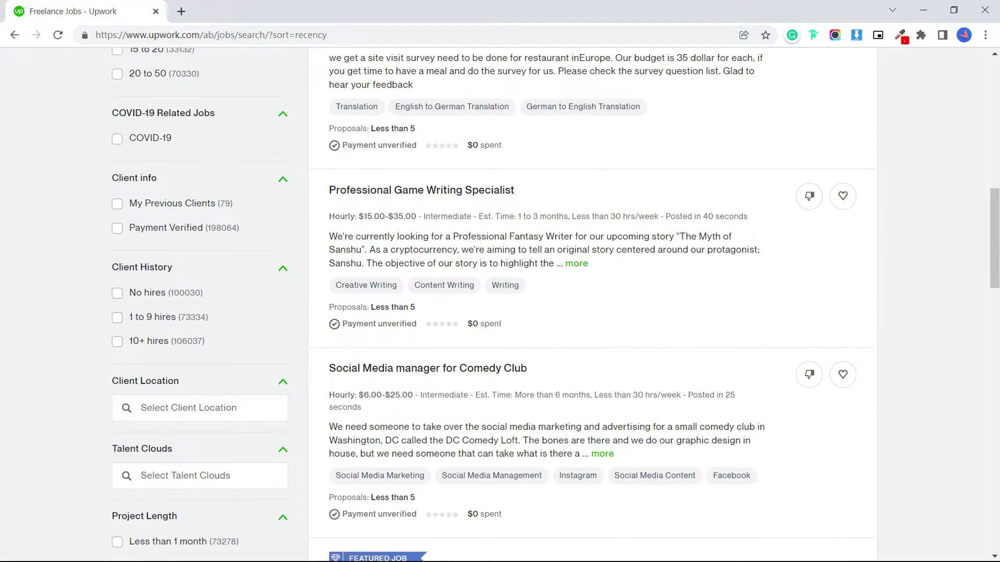
scroll(78, 273, "up", 1)
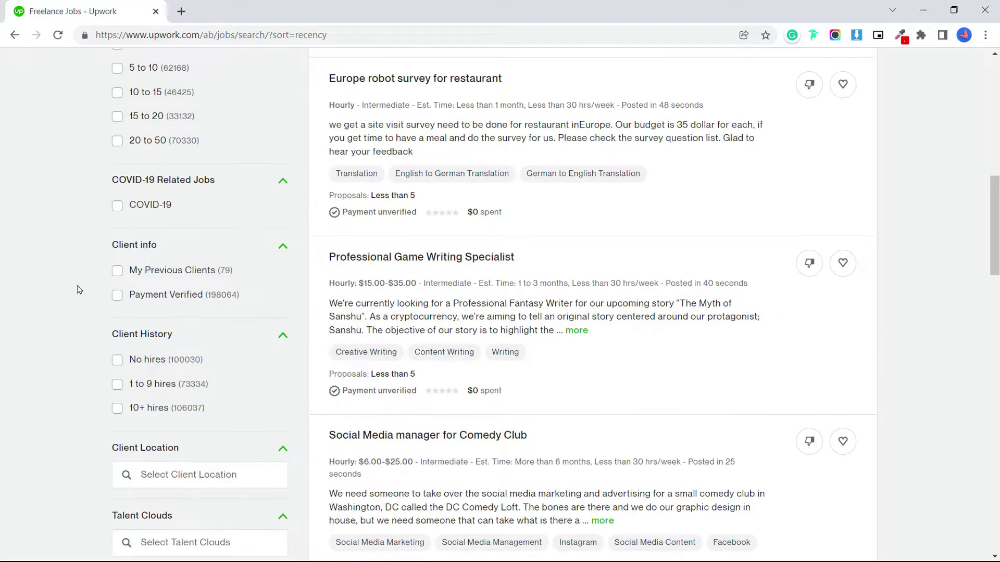
left_click(117, 296)
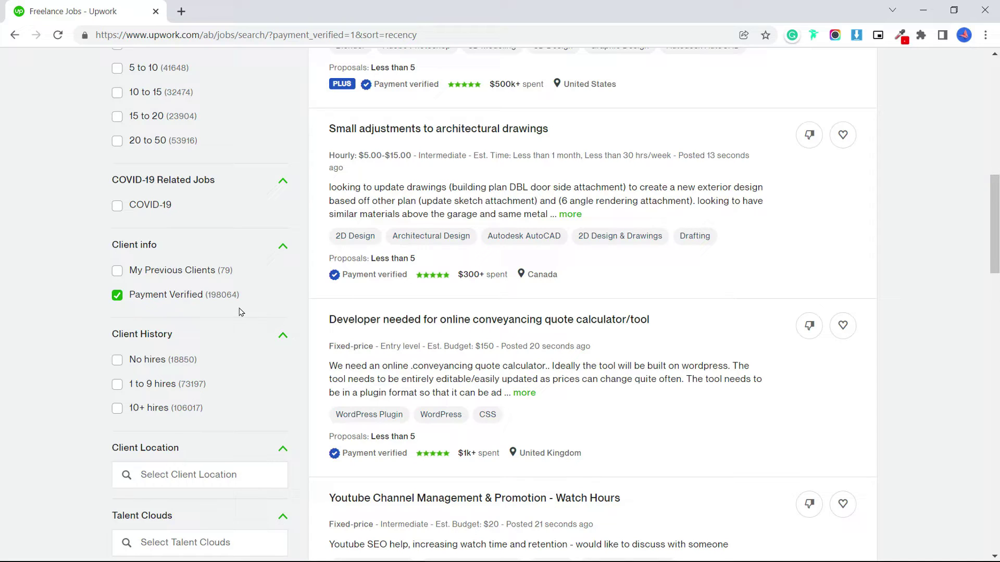
scroll(233, 314, "up", 10)
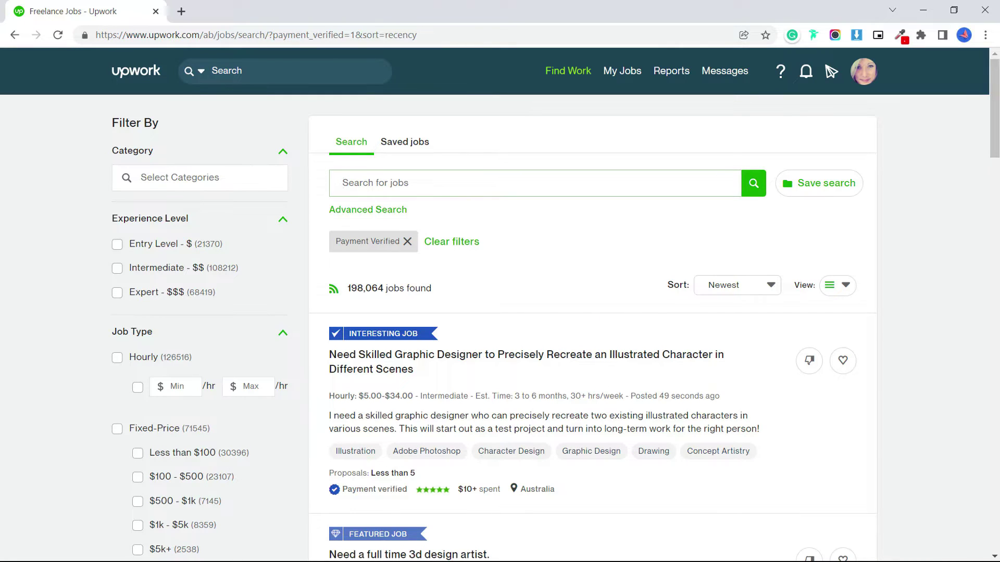
Run an Advanced Search with any of the words 'thumbnails thumbnail', leaving 927 jobs
left_click(375, 182)
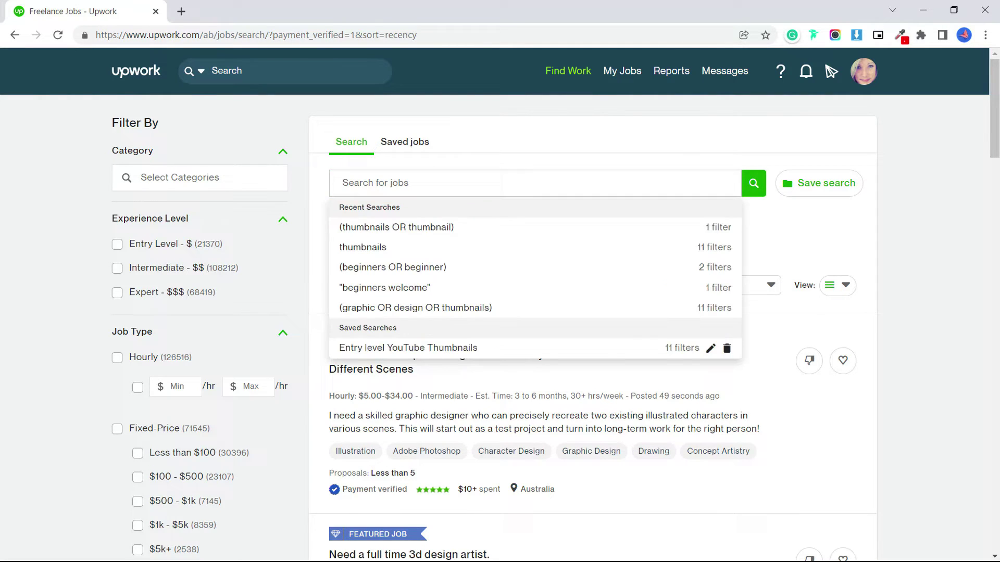
key("Escape")
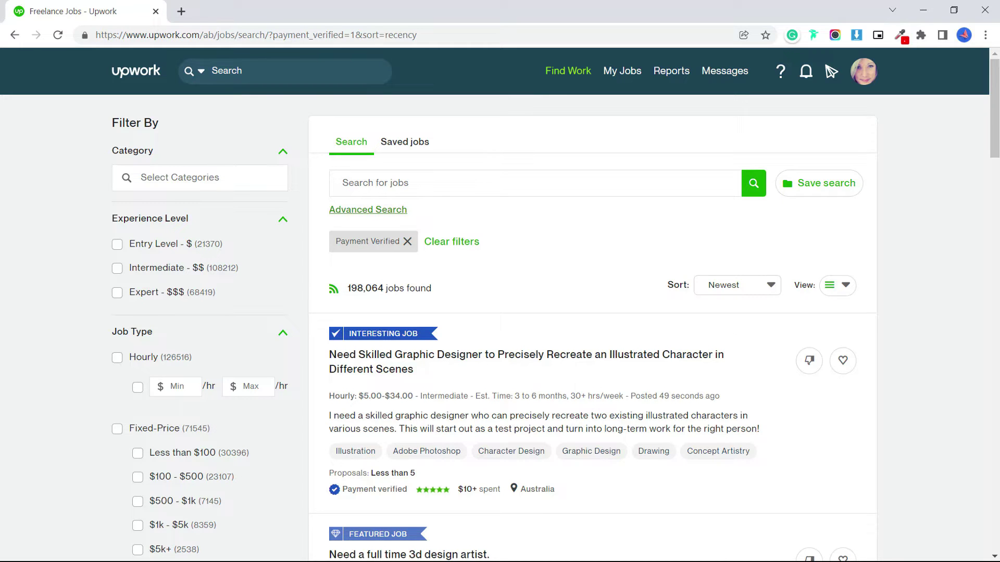
left_click(367, 210)
left_click(494, 226)
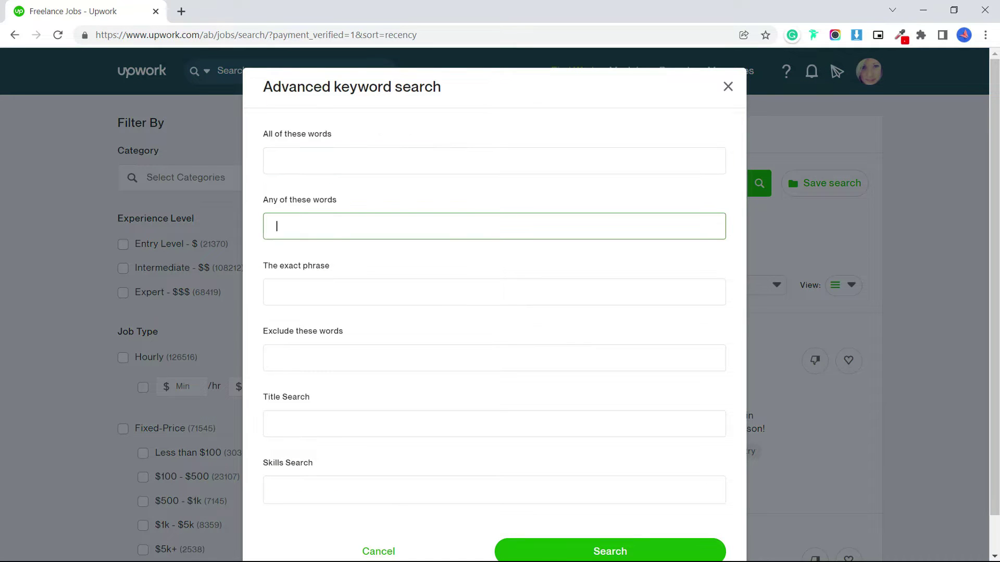
type("thumbnails thumbnail")
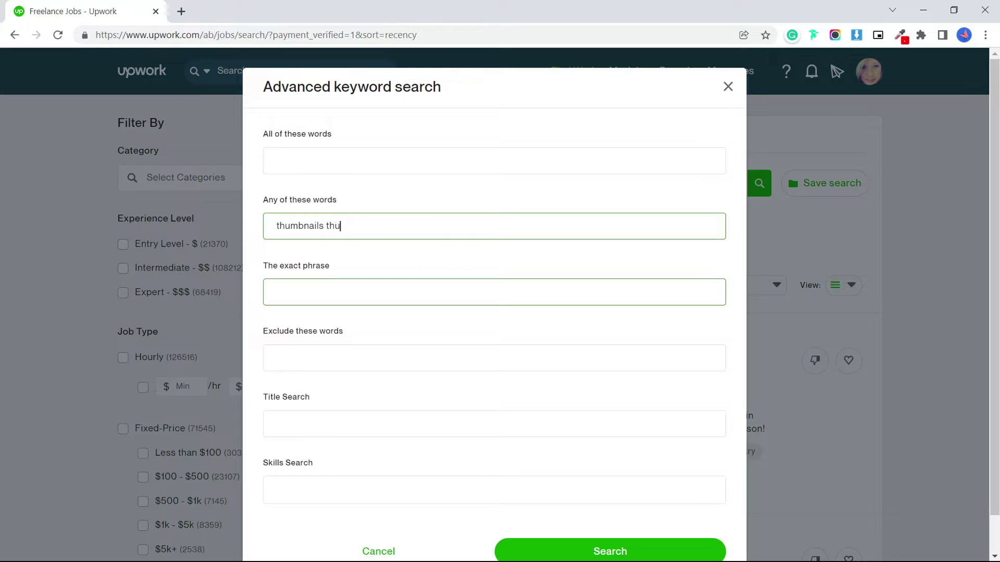
left_click(585, 553)
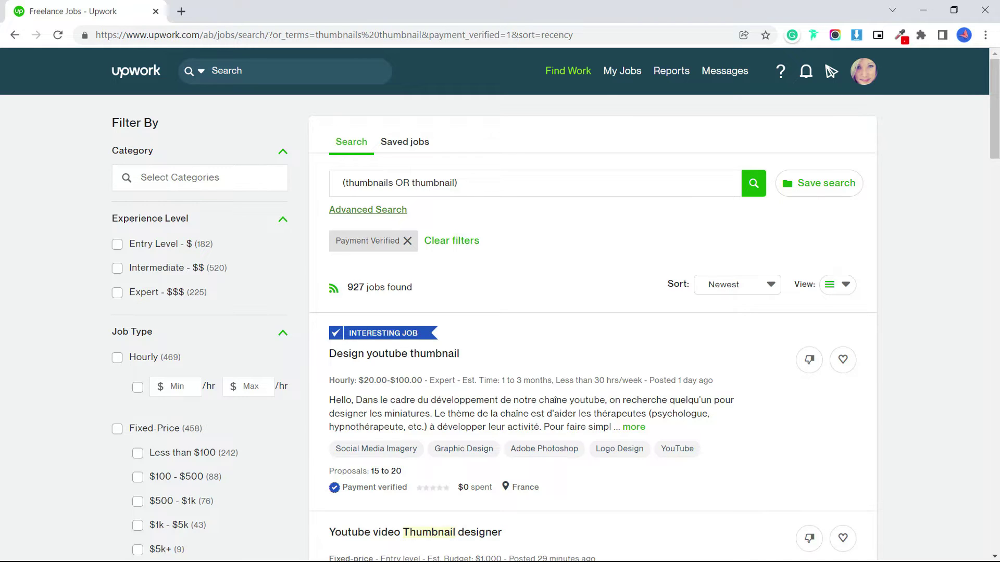
Open the 'Youtube video Thumbnail designer' and 'YouTube Thumbnail Graphic Designer' jobs in new tabs
scroll(396, 287, "down", 1)
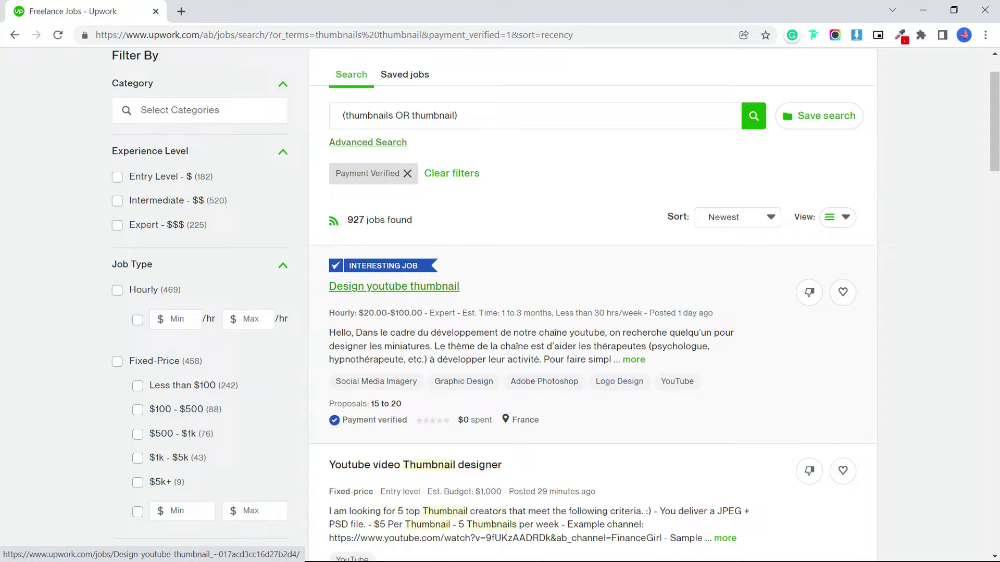
scroll(396, 286, "down", 1)
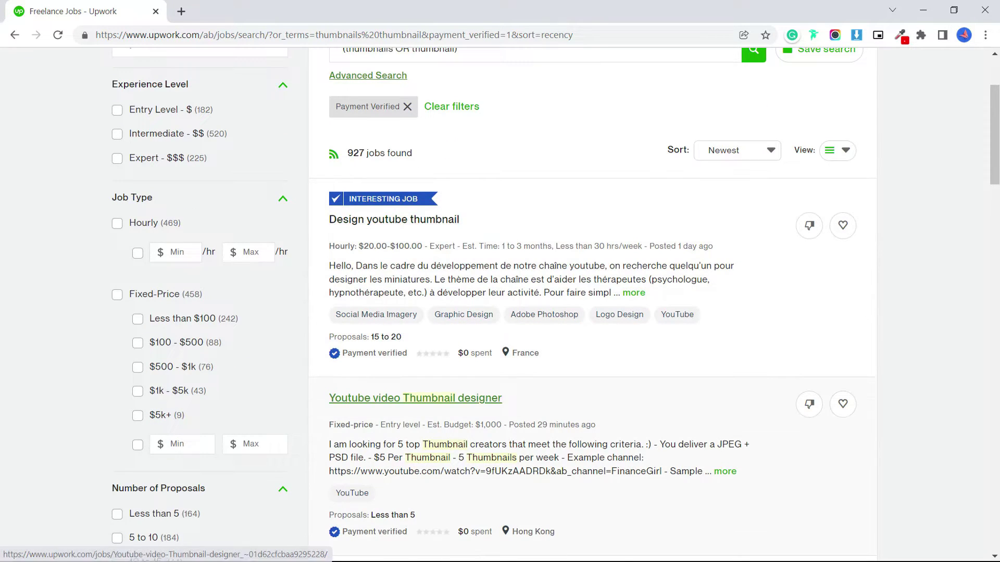
scroll(416, 398, "down", 1)
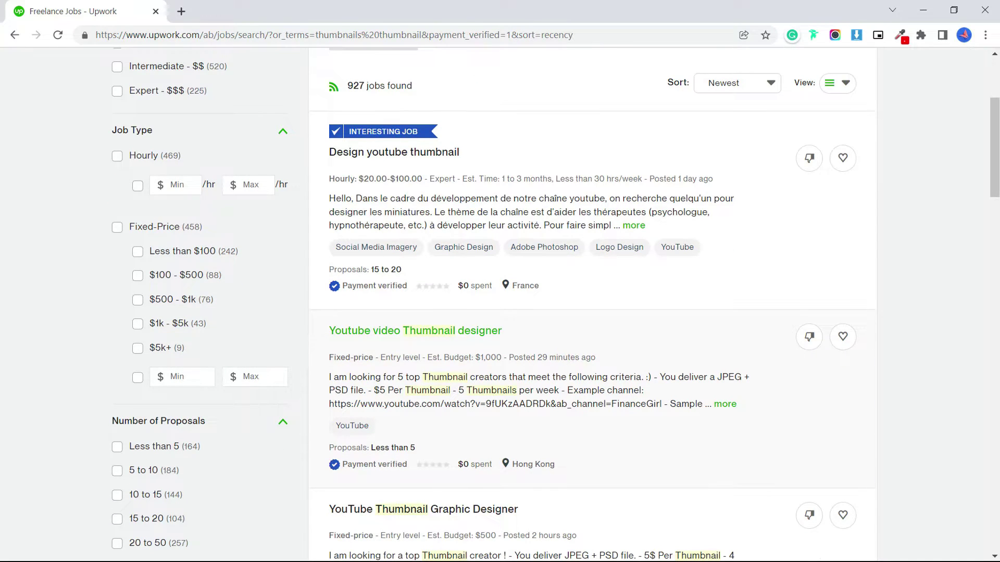
right_click(492, 332)
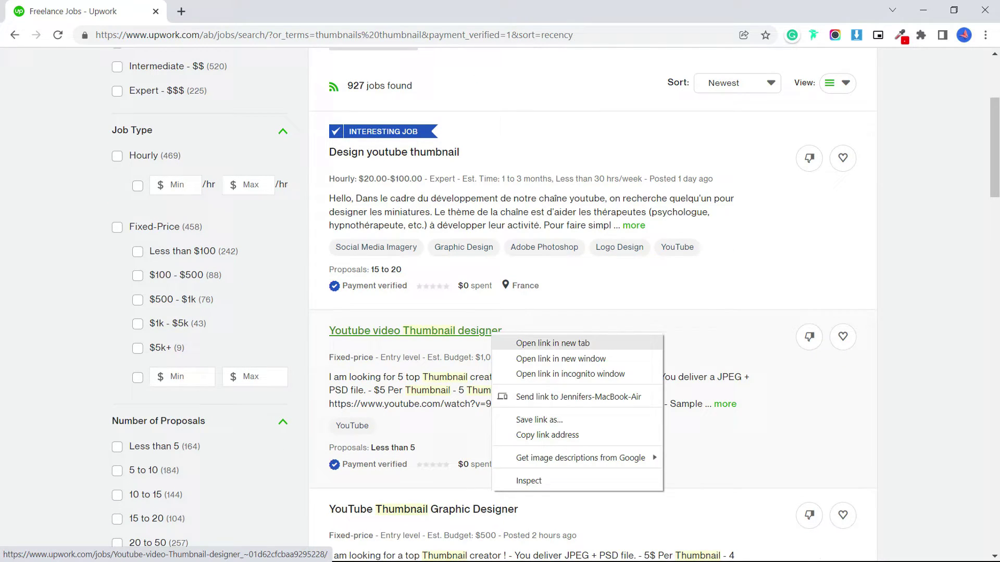
left_click(552, 343)
scroll(499, 364, "down", 2)
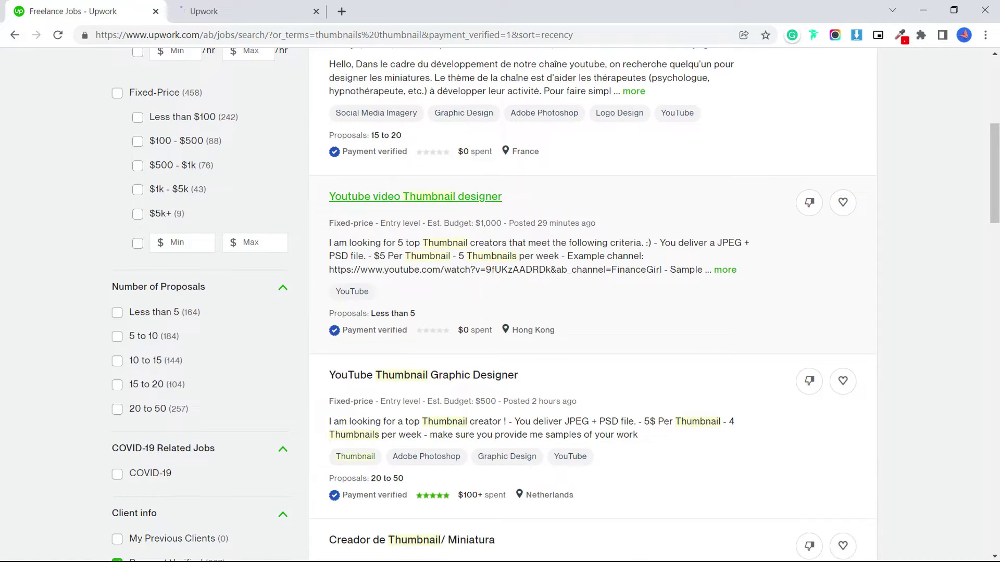
right_click(507, 376)
left_click(542, 389)
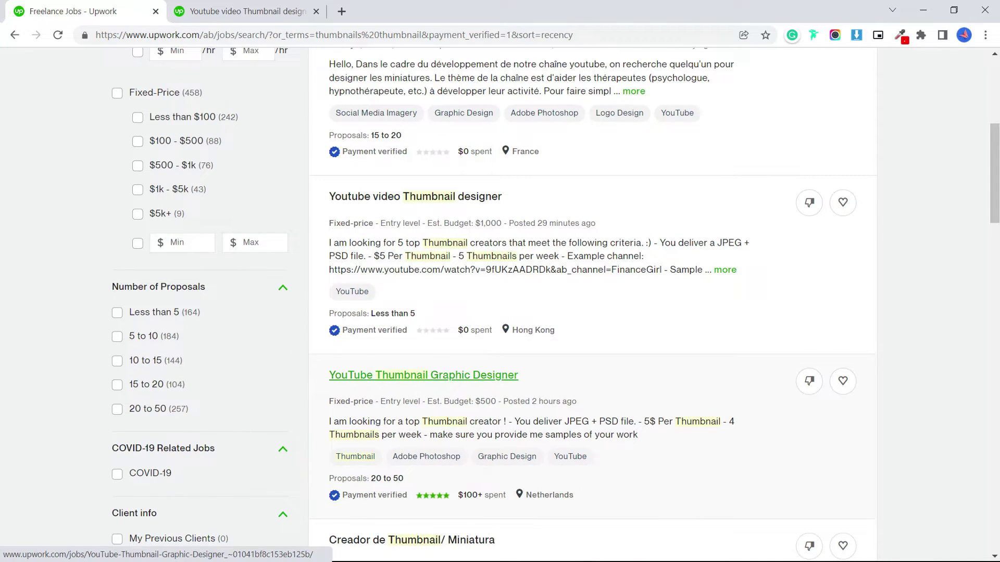
Open 'Thumbnail designer for youtube videos' in a new tab, check results page 2, then view the first job
scroll(499, 313, "down", 3)
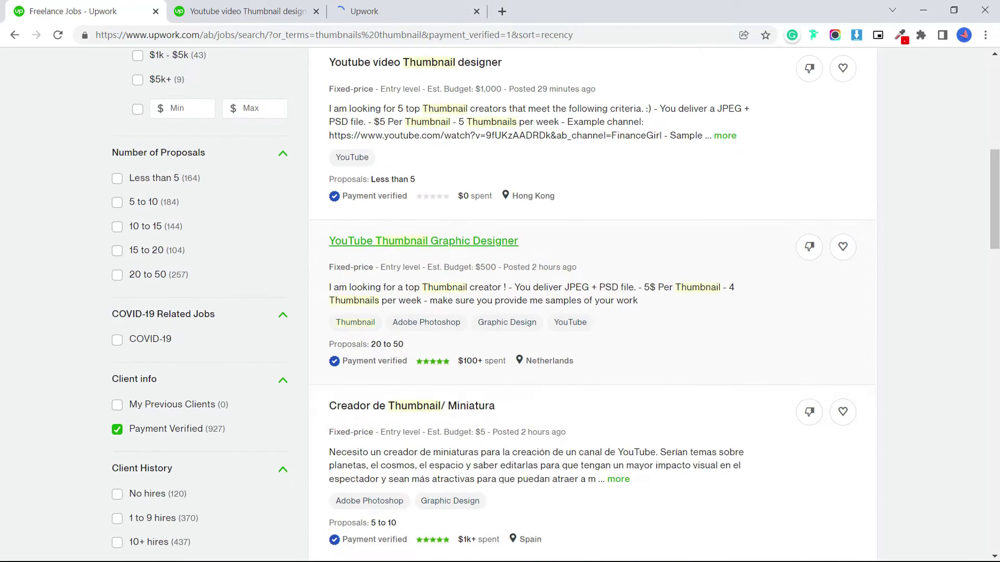
scroll(592, 304, "down", 15)
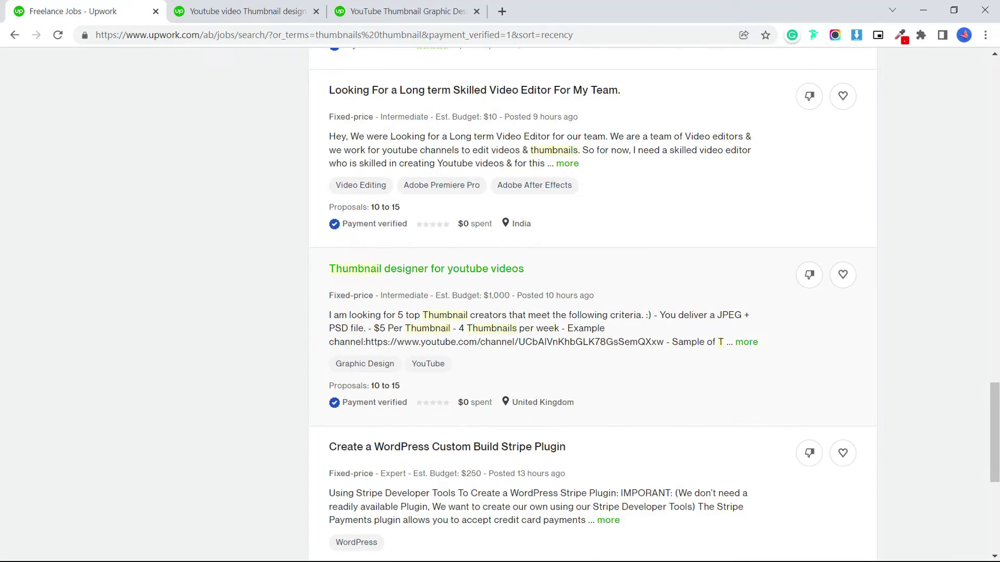
right_click(492, 270)
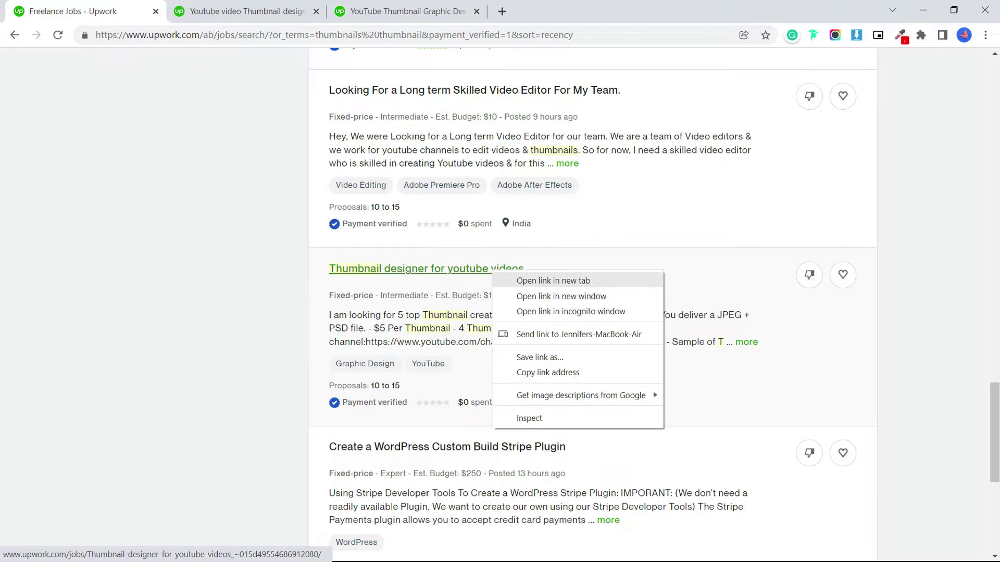
left_click(553, 281)
scroll(552, 281, "down", 4)
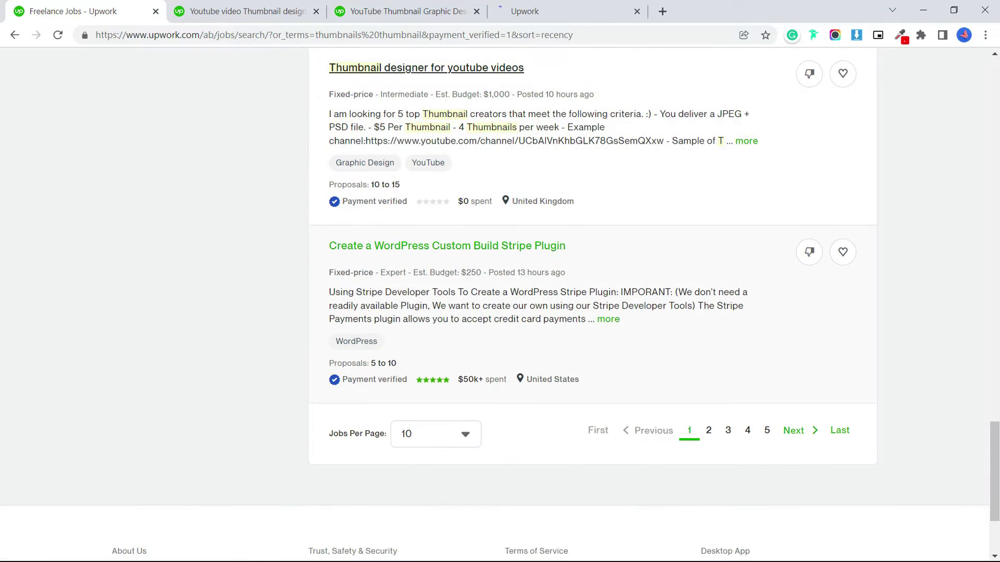
left_click(708, 430)
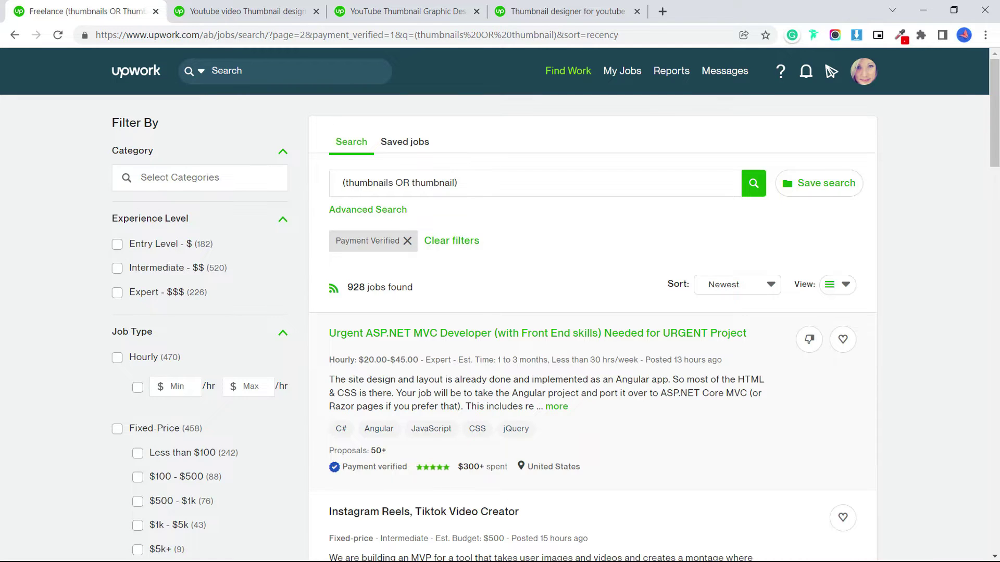
scroll(500, 304, "down", 6)
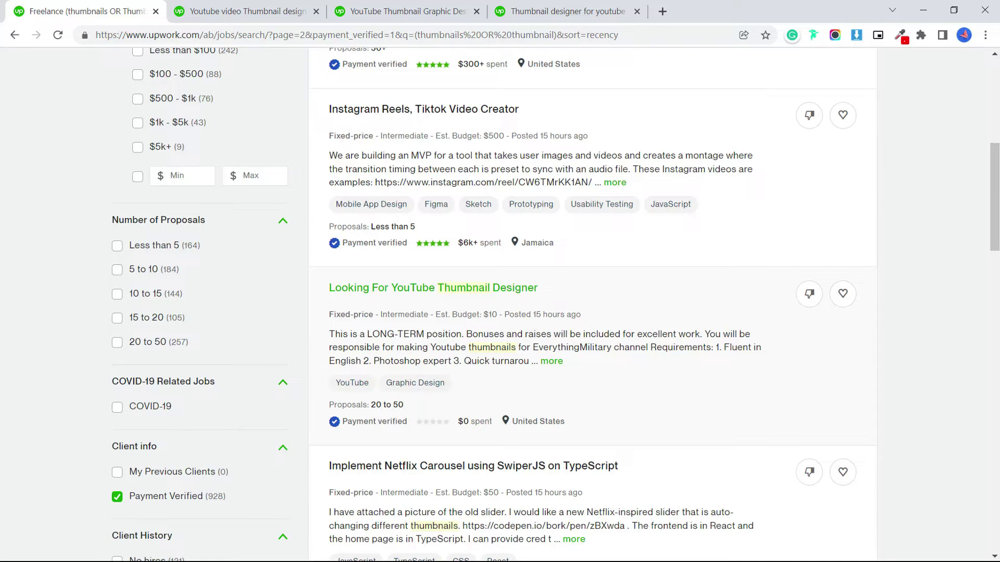
key("ctrl+Tab")
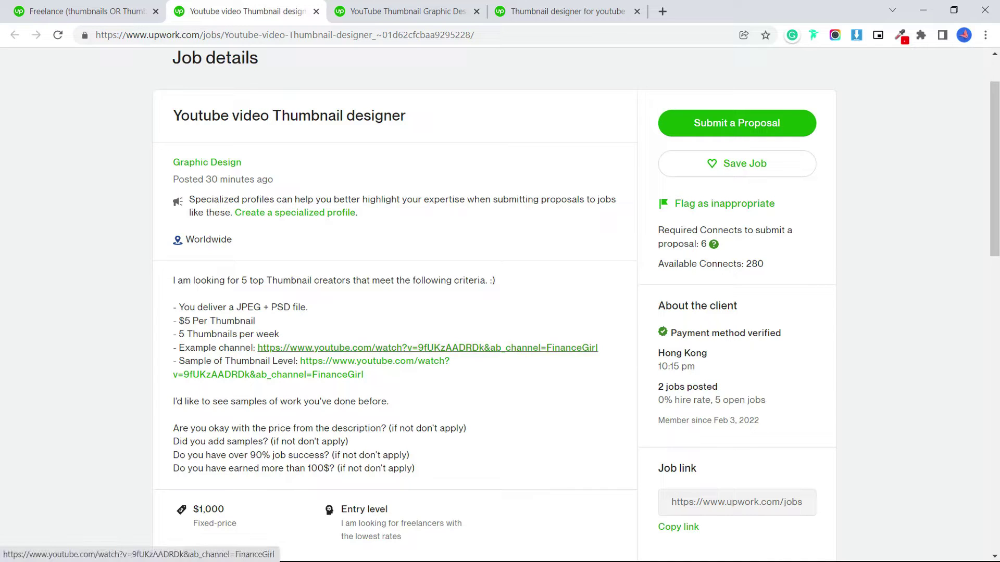
Open the job description's Example channel link in a new background tab
middle_click(419, 358)
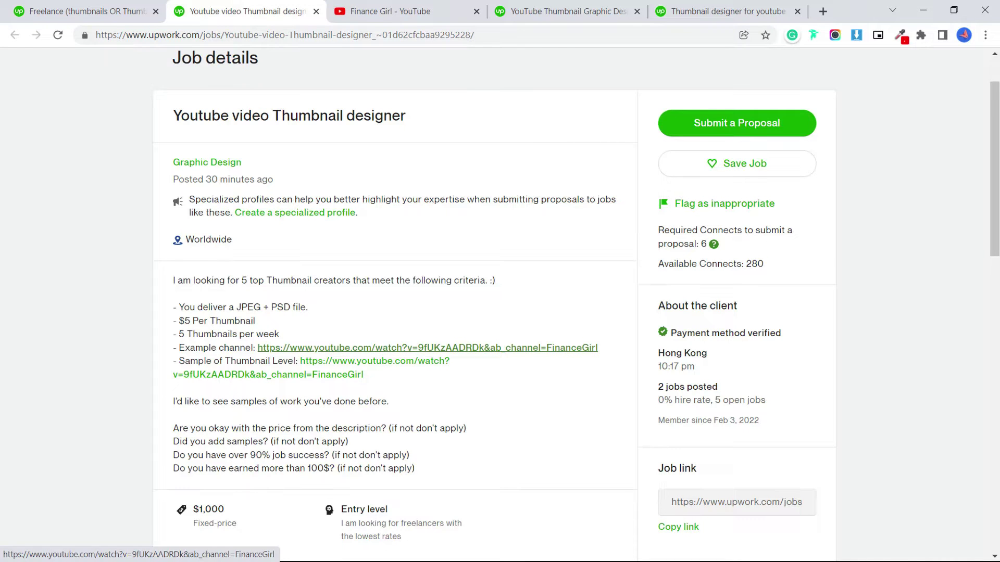
Browse the Finance Girl videos, locating the '$753 PER DAY' thumbnail, then return to the job
left_click(401, 11)
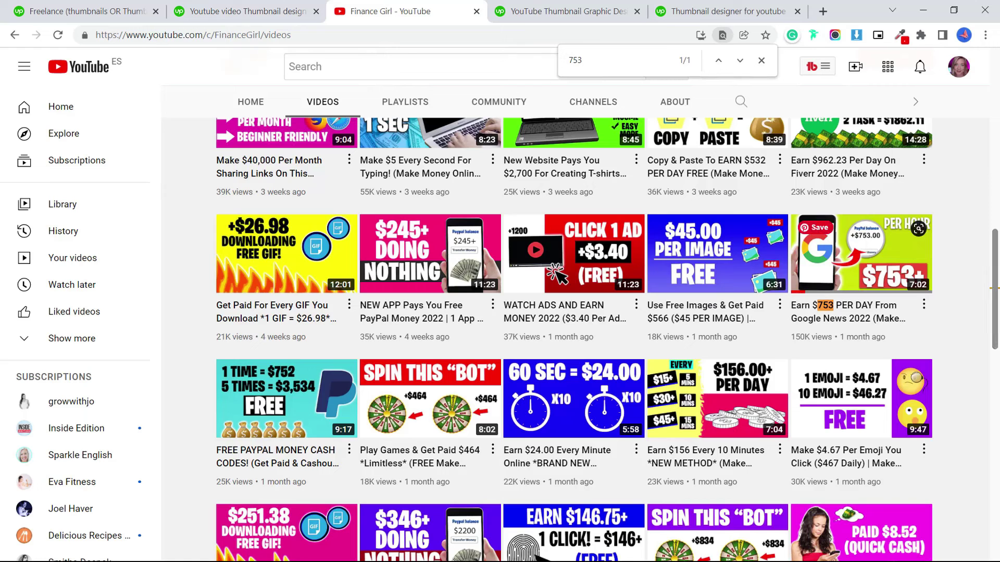
mouse_move(861, 253)
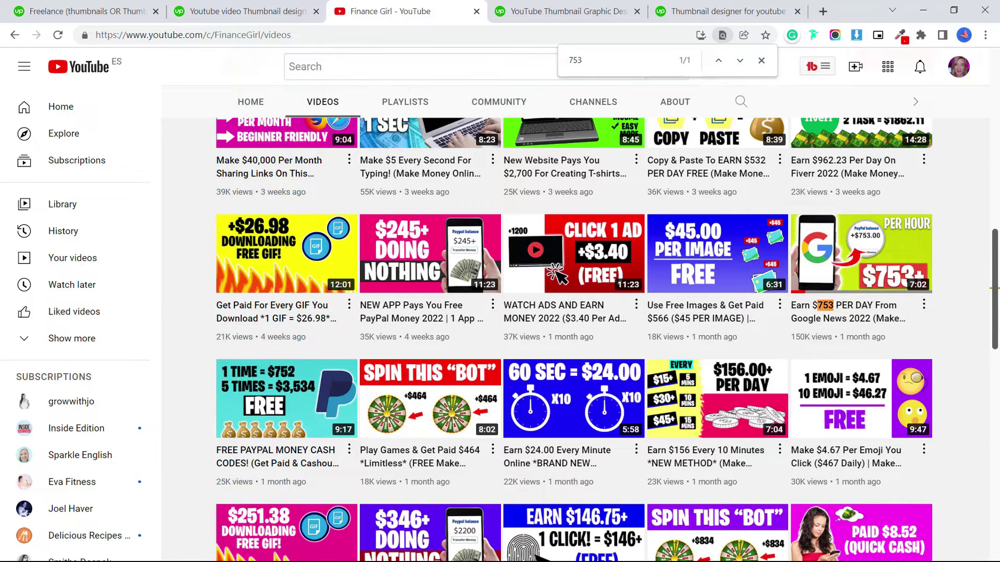
left_click(244, 11)
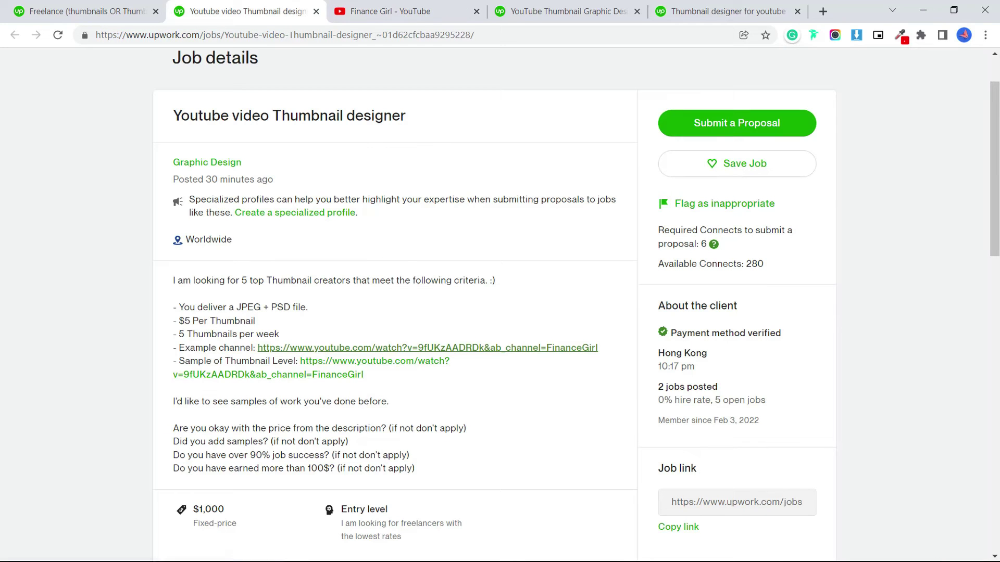
Review the open job tabs, noting the 6 Connects cost, then show the YouTube Thumbnail Graphic Designer job
left_click(396, 11)
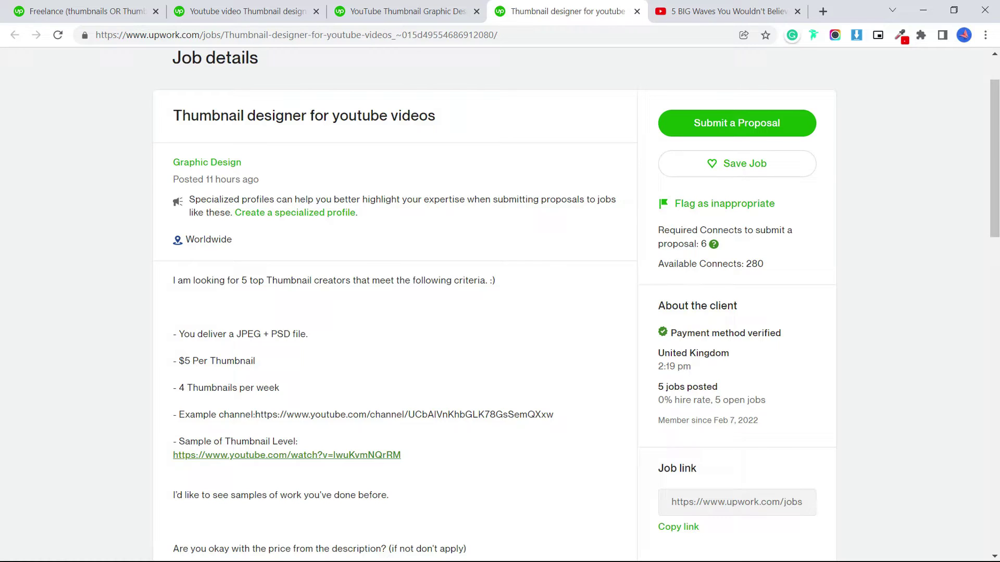
key("ctrl+Tab")
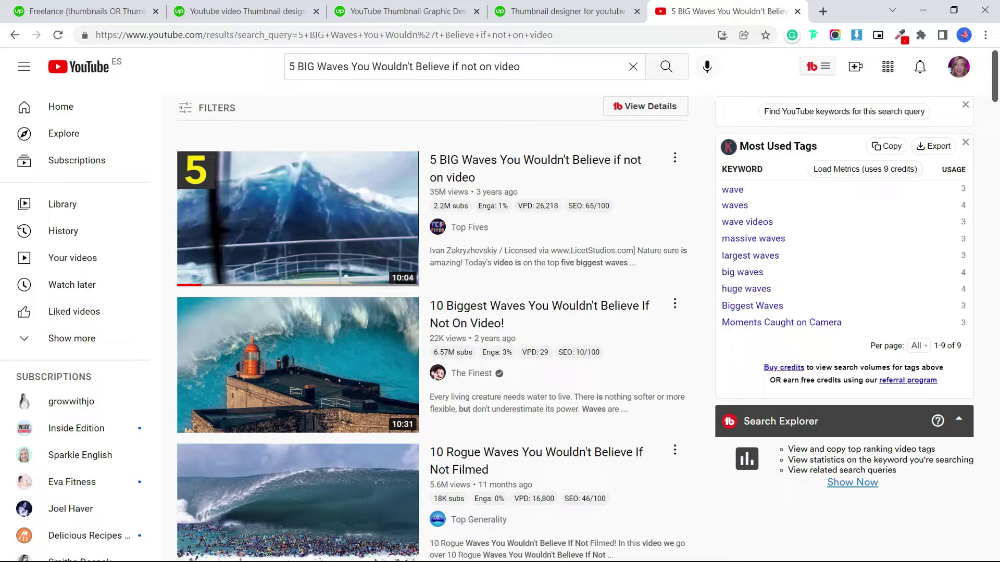
key("ctrl+shift+Tab")
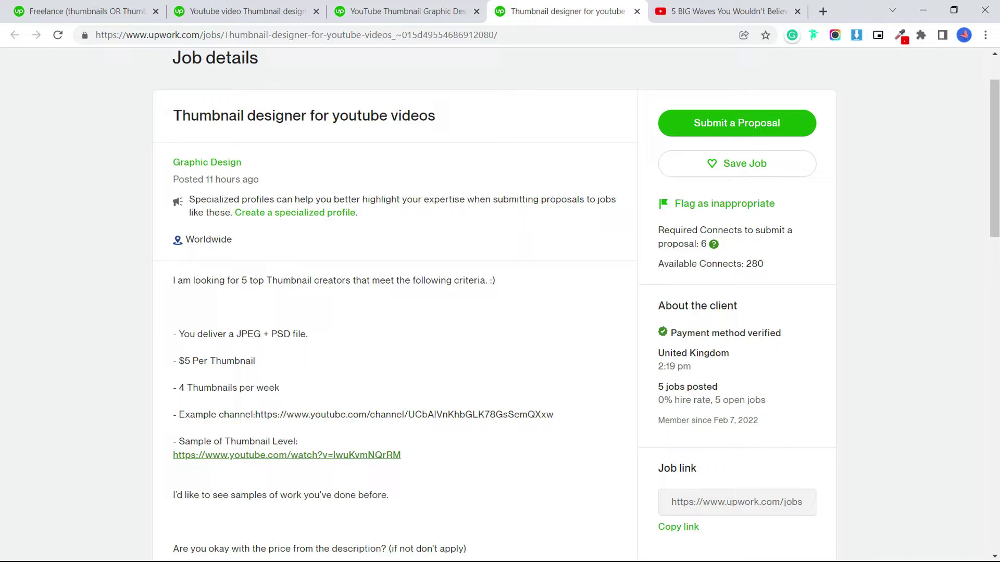
double_click(702, 243)
left_click(702, 244)
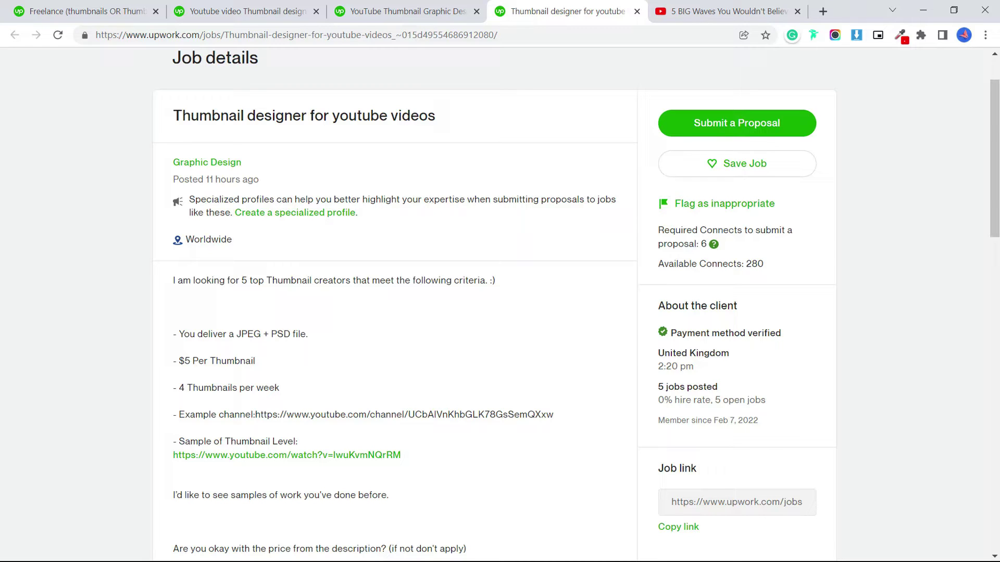
left_click(401, 11)
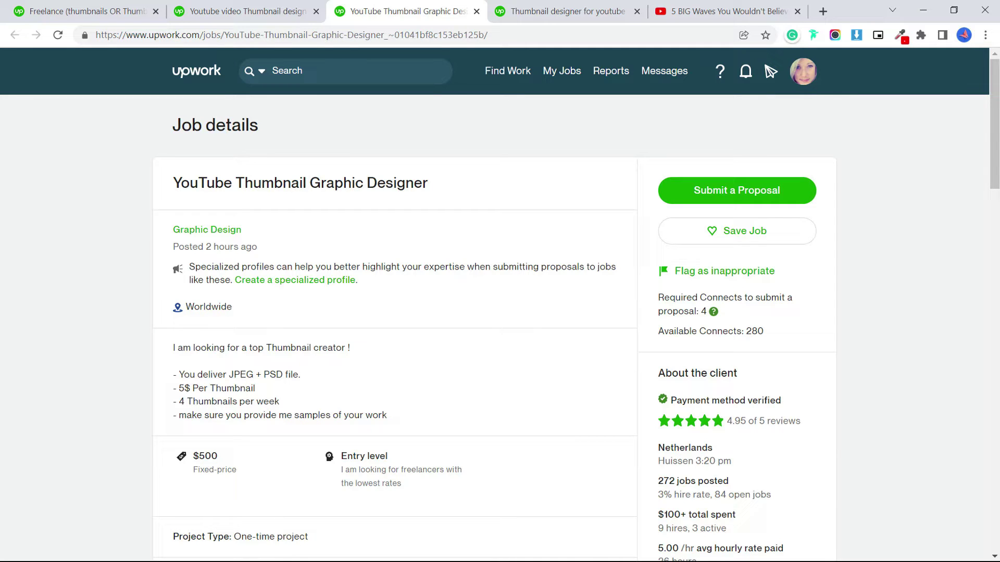
Start a proposal, check the available profiles, and select the 500.00 bid for replacement
left_click(737, 190)
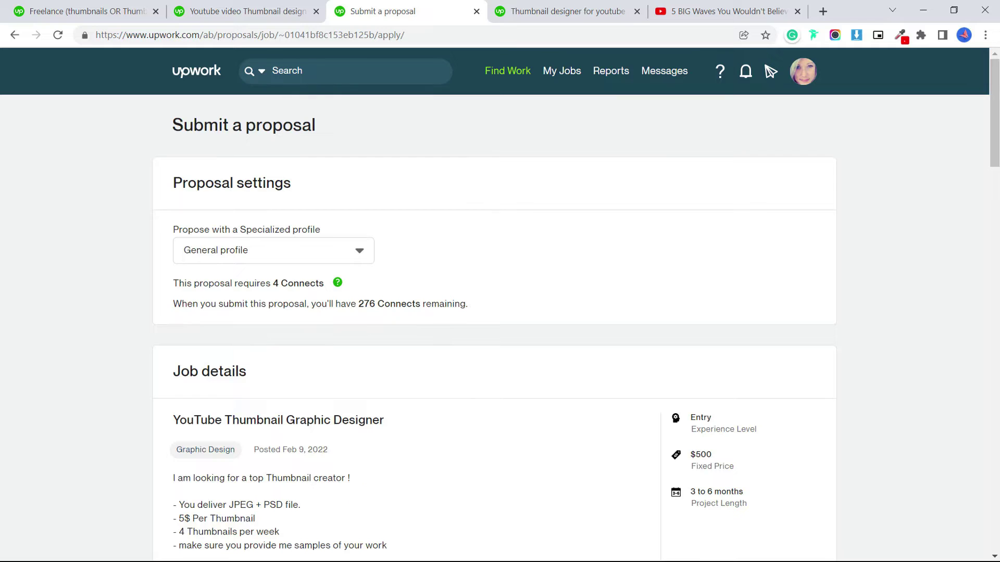
left_click(273, 251)
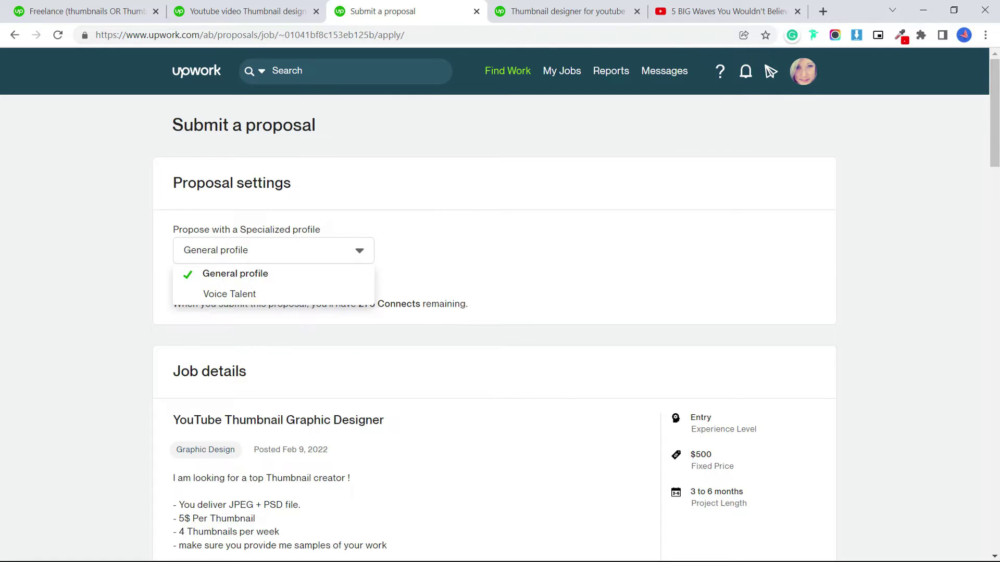
scroll(500, 312, "down", 9)
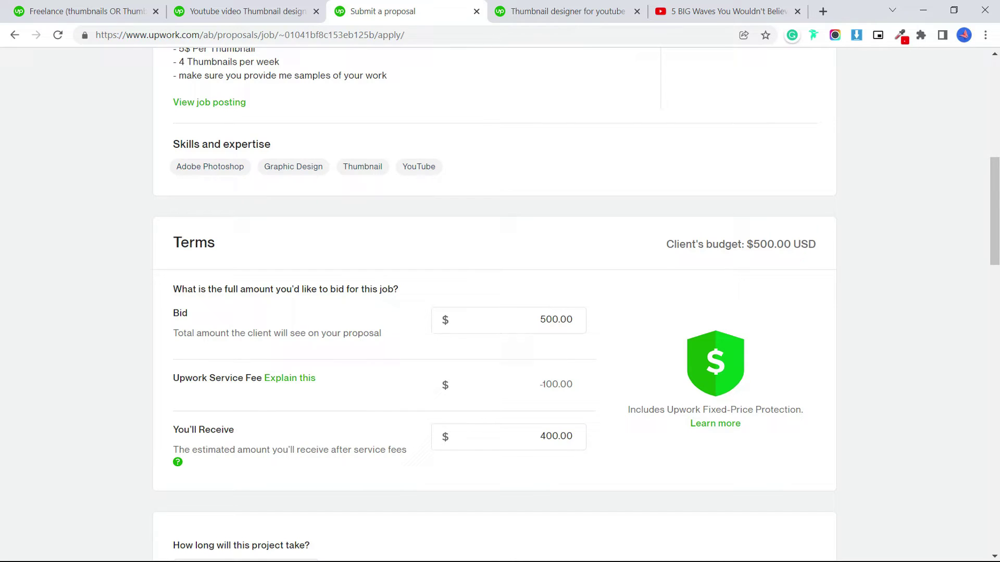
scroll(499, 305, "up", 3)
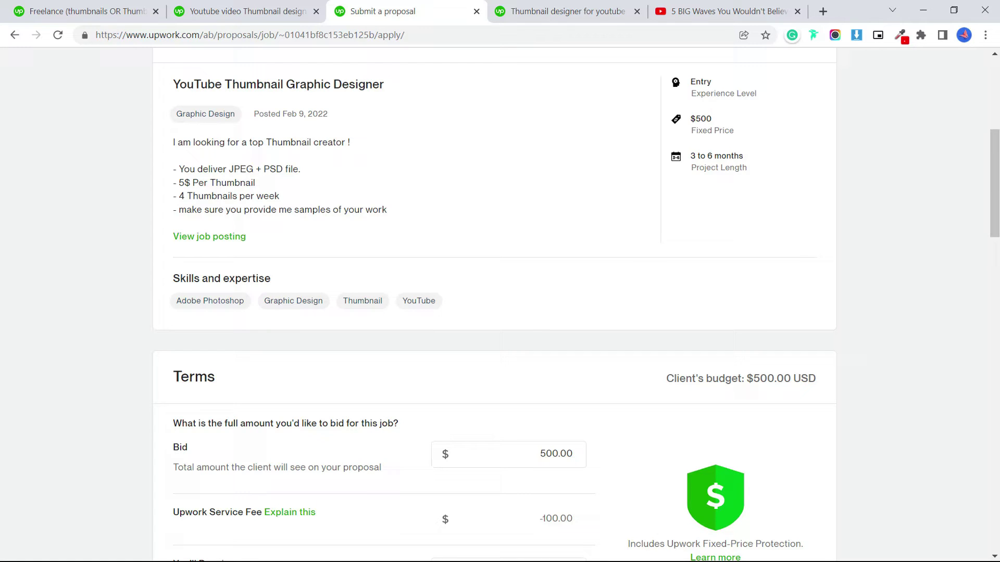
left_click(556, 454)
double_click(556, 454)
Enter a bid of 20 and set the project duration to Less than 1 month
type("20")
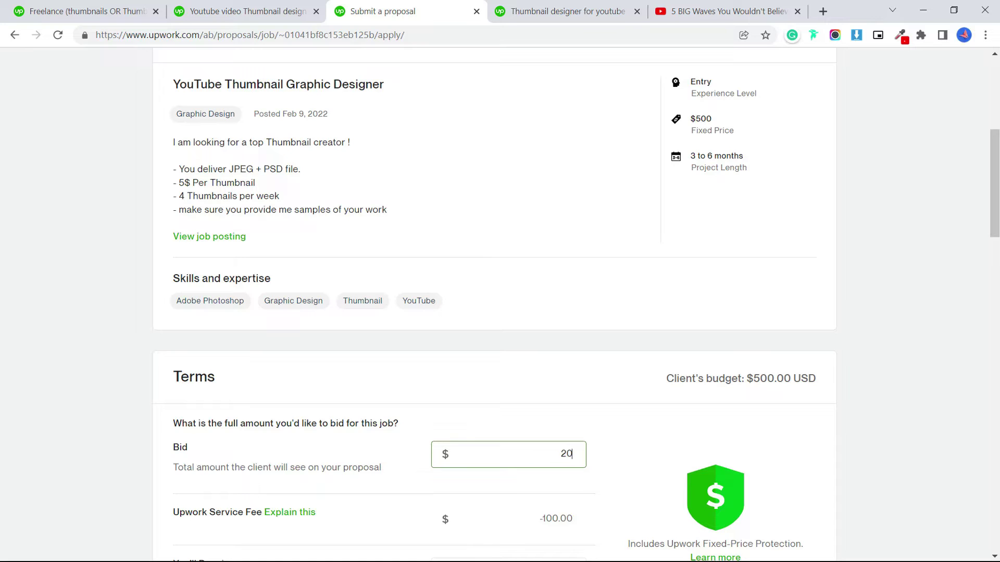
scroll(500, 305, "down", 8)
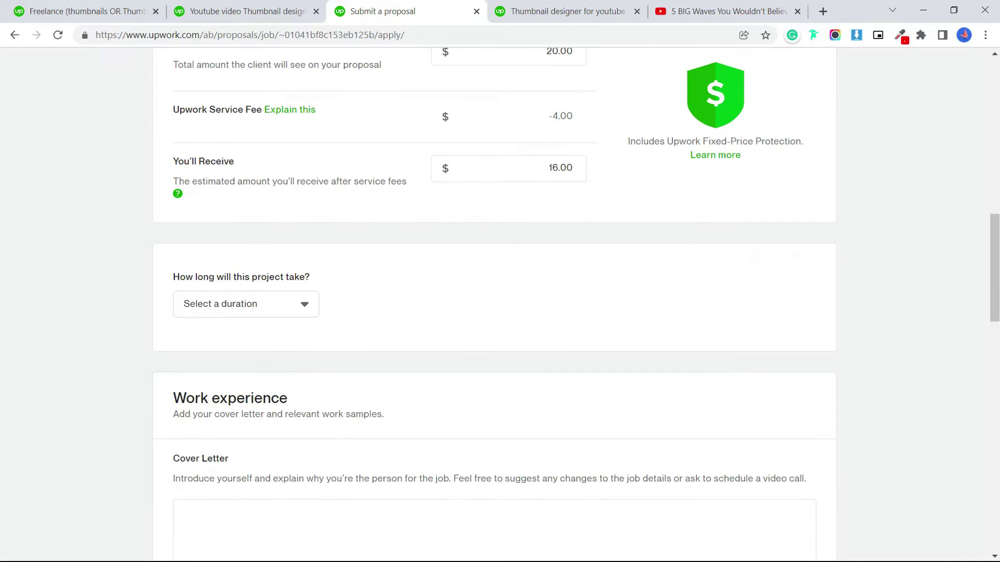
left_click(246, 304)
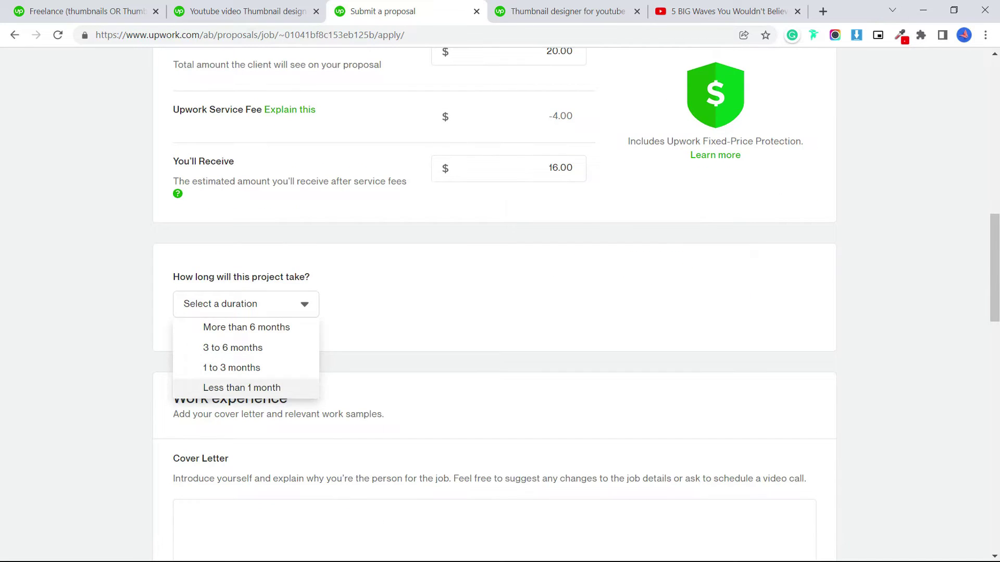
key("Return")
Write the cover letter offering to start creating thumbnails, signed off with Best regards
key("Tab")
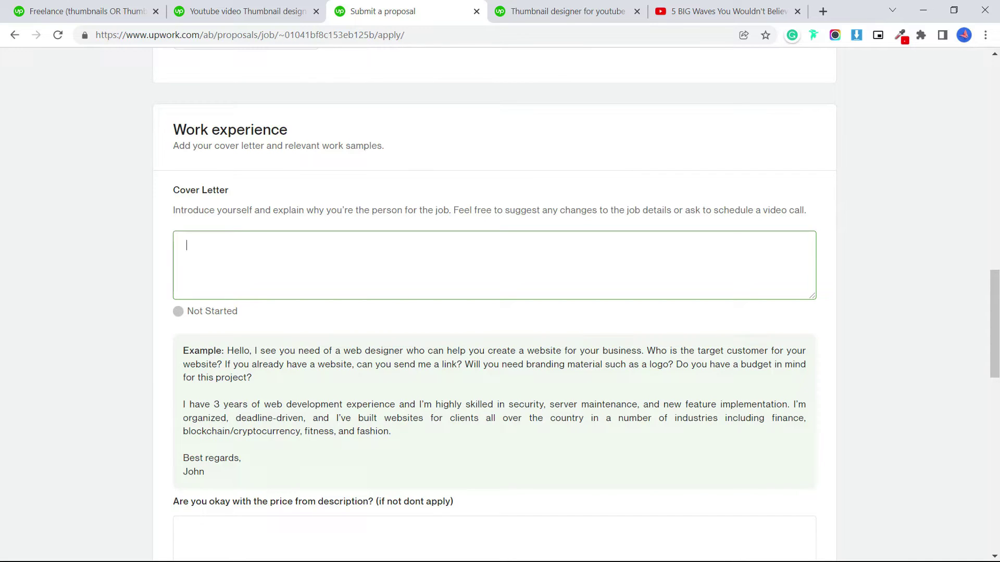
type("Hello, I see that you are looking for ... happy to get started creating thumbnails for you immediately, and I can provide the files in both PSD and JPEG format as requested.  I hope you like my work, and I look forward to discussing this project with you further. Best regards, Jennifer")
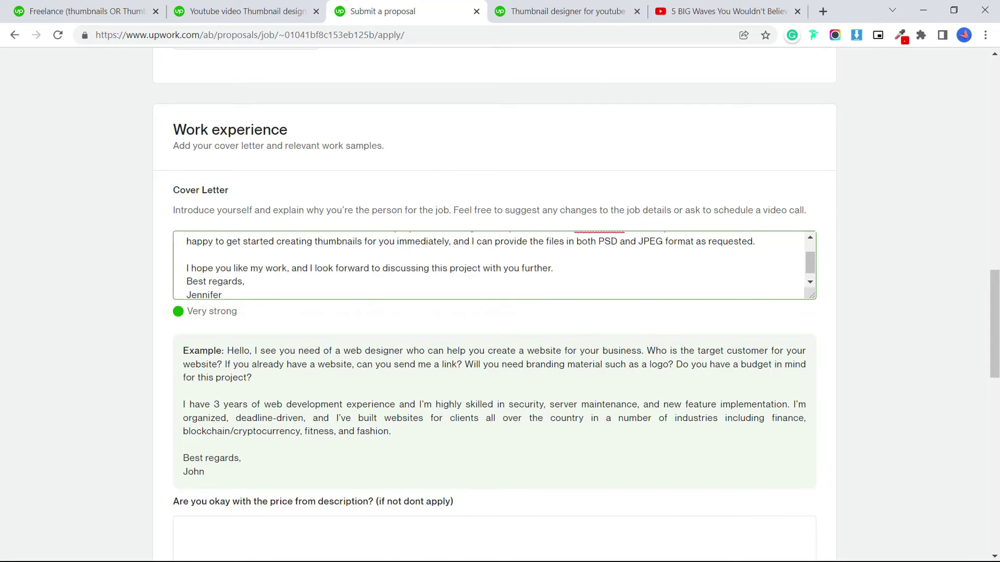
scroll(494, 265, "up", 3)
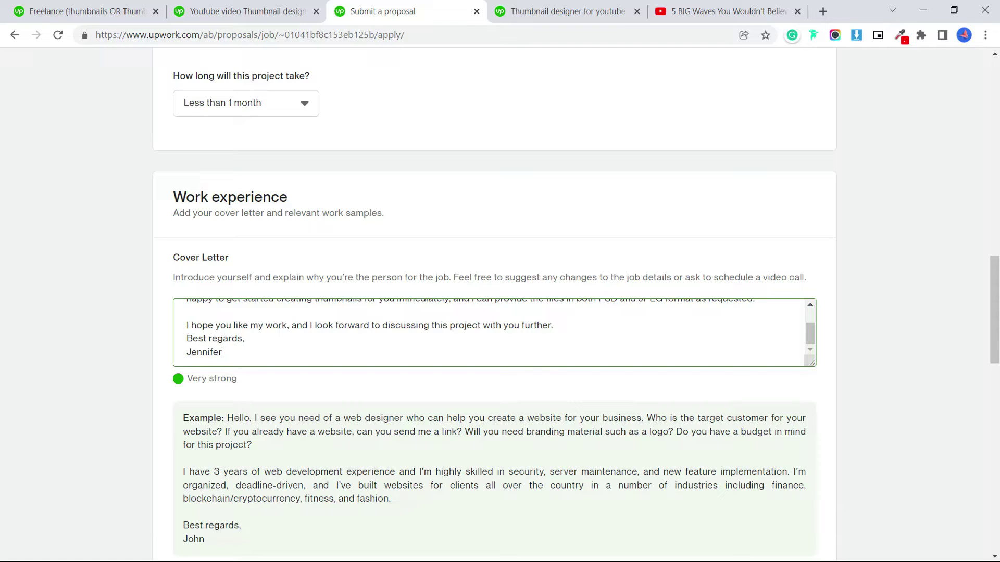
scroll(494, 333, "up", 3)
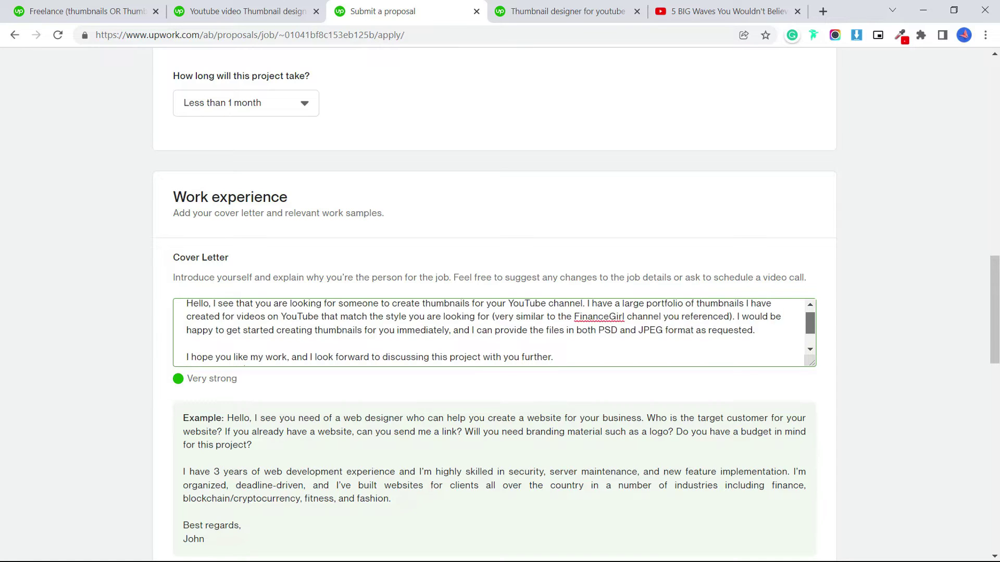
scroll(494, 333, "down", 3)
left_click(244, 339)
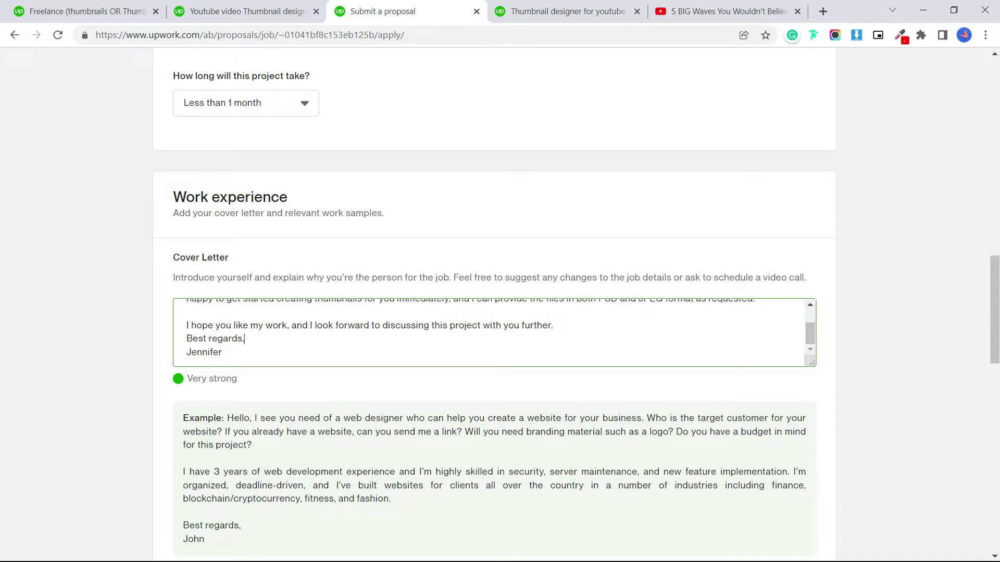
Begin answering the price and samples screening questions, then move to the bottom of the form
scroll(500, 312, "down", 4)
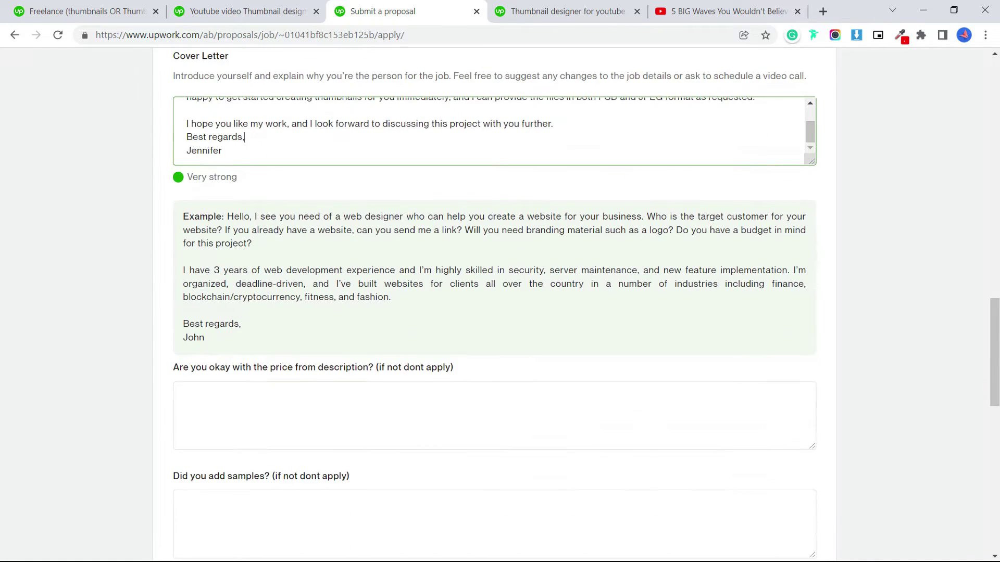
left_click(495, 415)
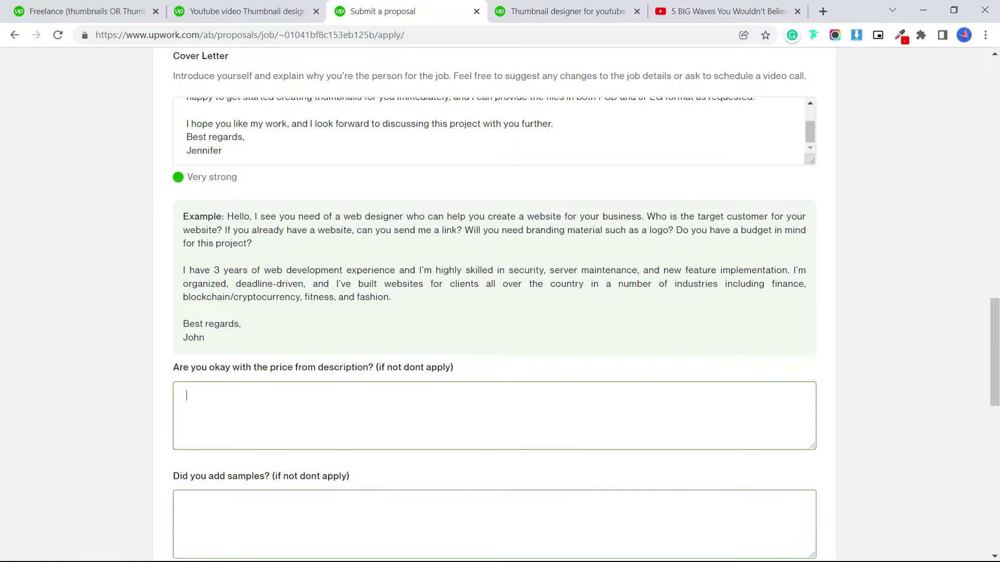
left_click(187, 524)
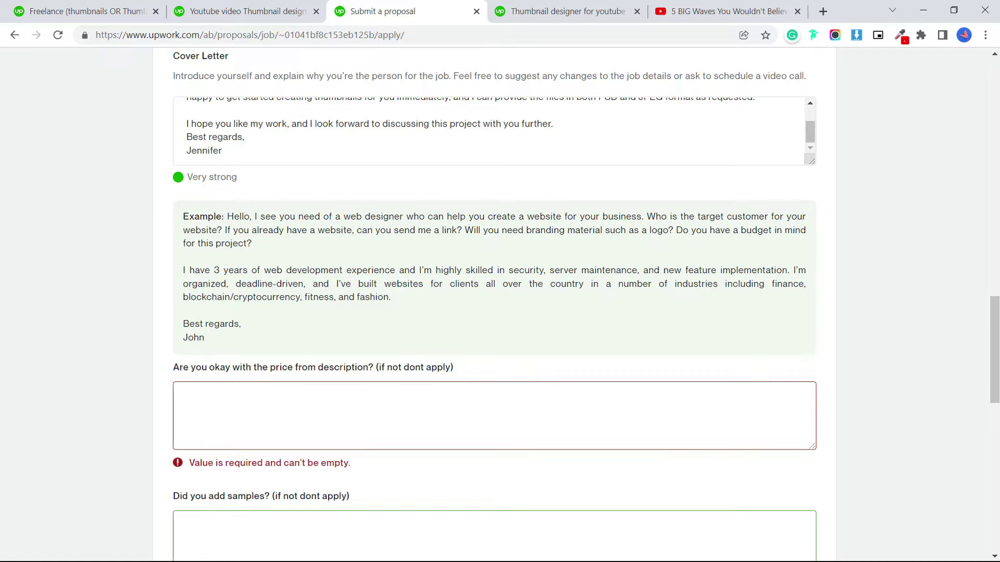
scroll(495, 302, "down", 9)
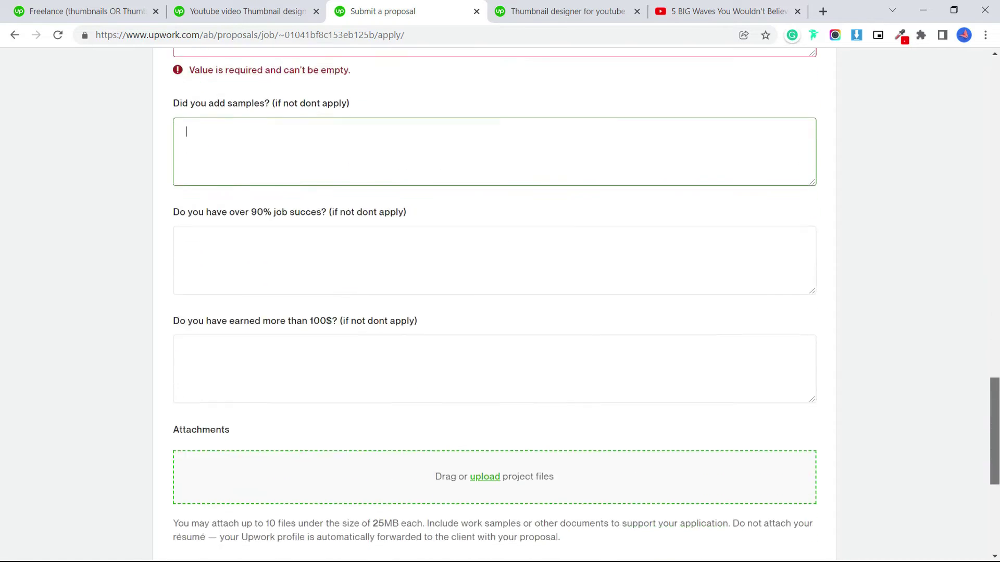
scroll(494, 302, "down", 4)
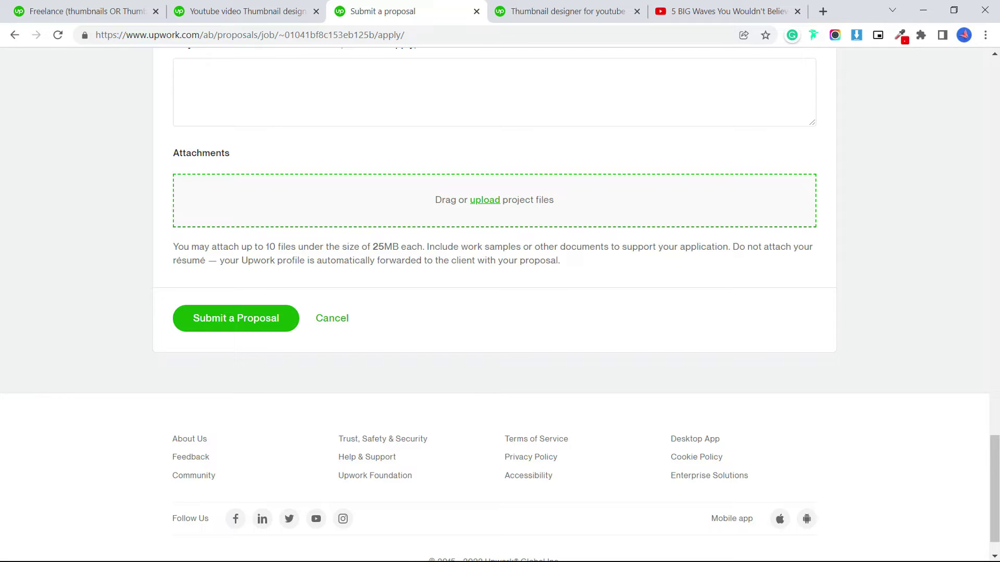
Submit the thumbnail job proposal, then scroll the profile to find the Portfolio section
left_click(236, 318)
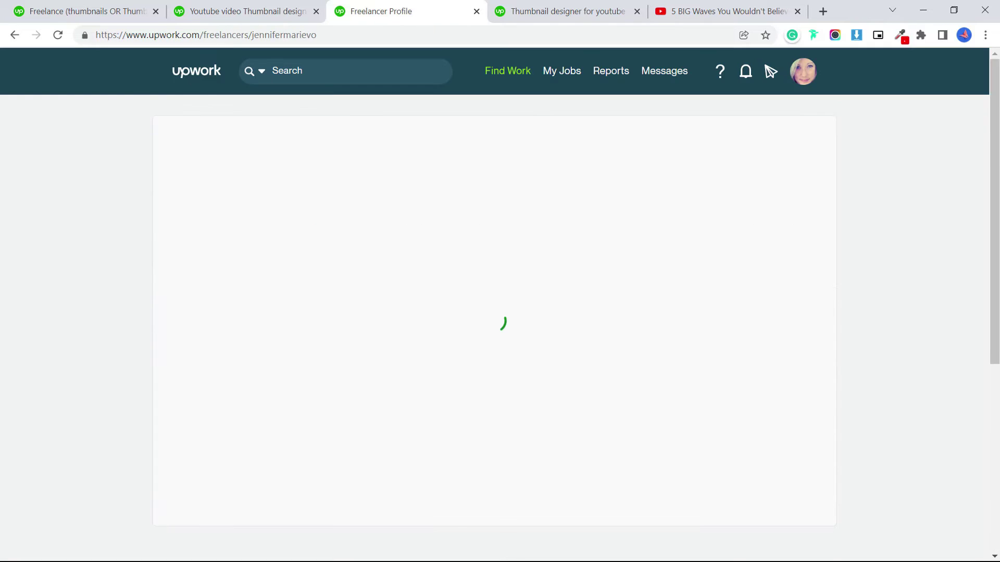
mouse_move(508, 71)
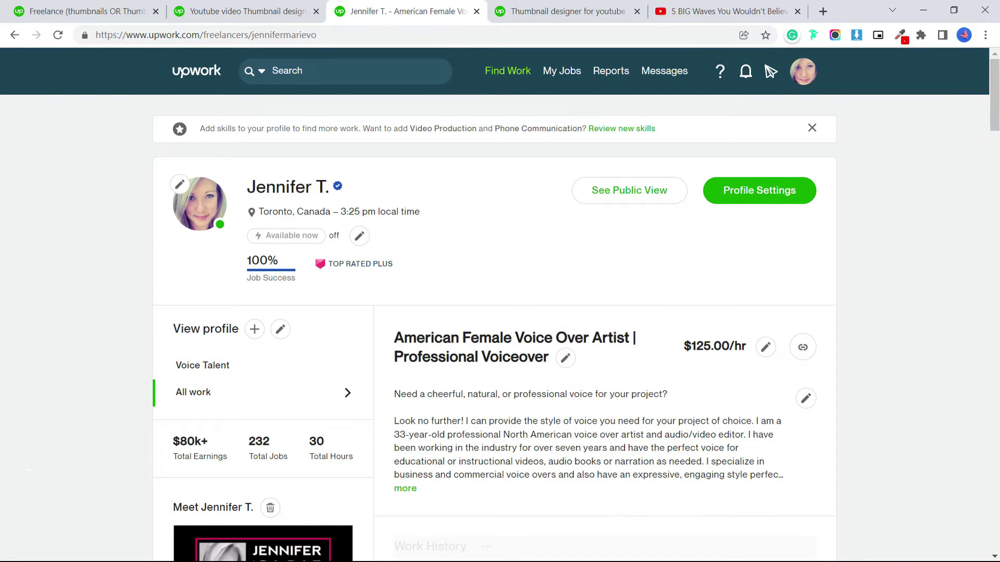
scroll(500, 312, "down", 15)
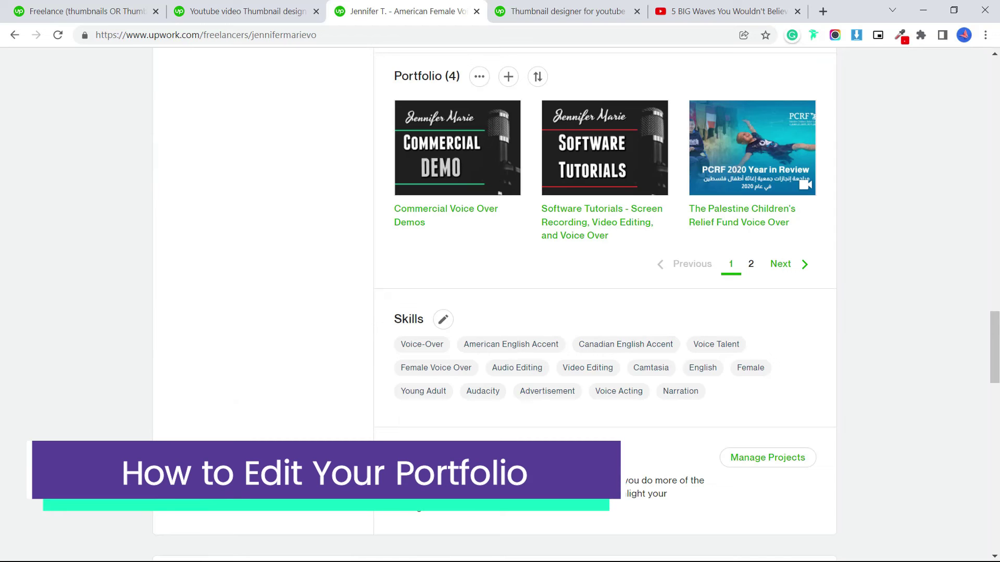
scroll(500, 312, "up", 1)
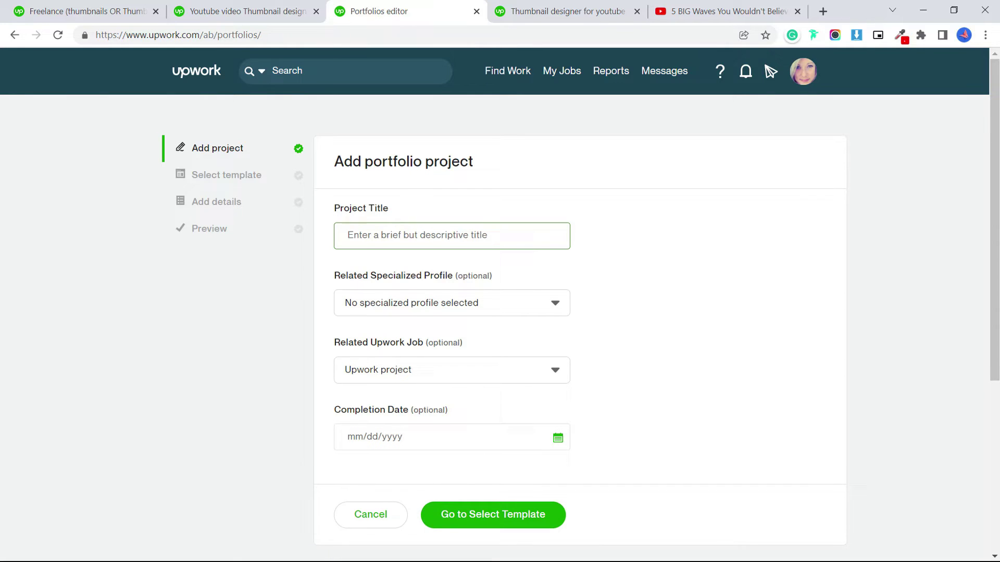
Paste the portfolio project title and choose the Gallery template
type("YouTube Thumbnail Design 1: Finance-Related")
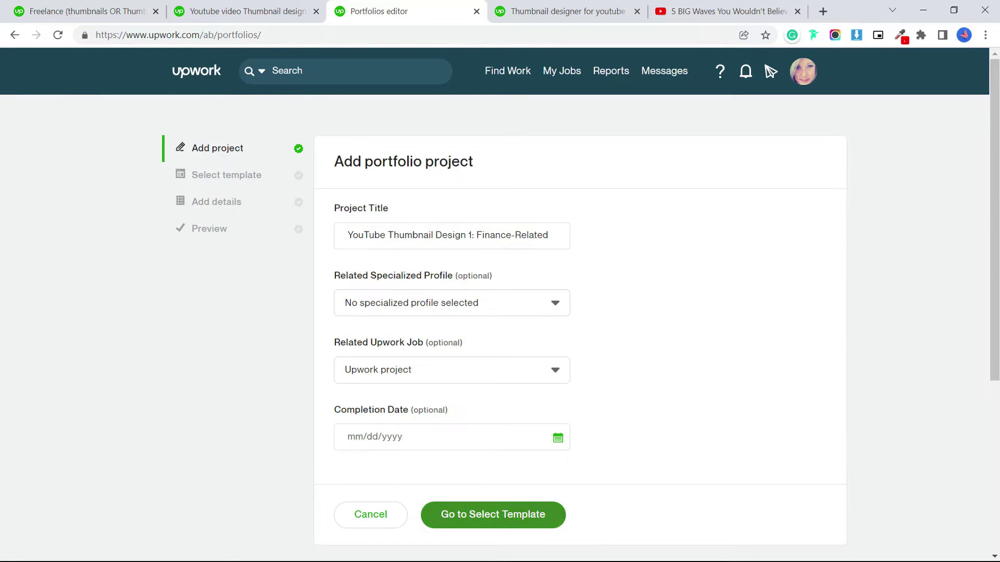
key("Return")
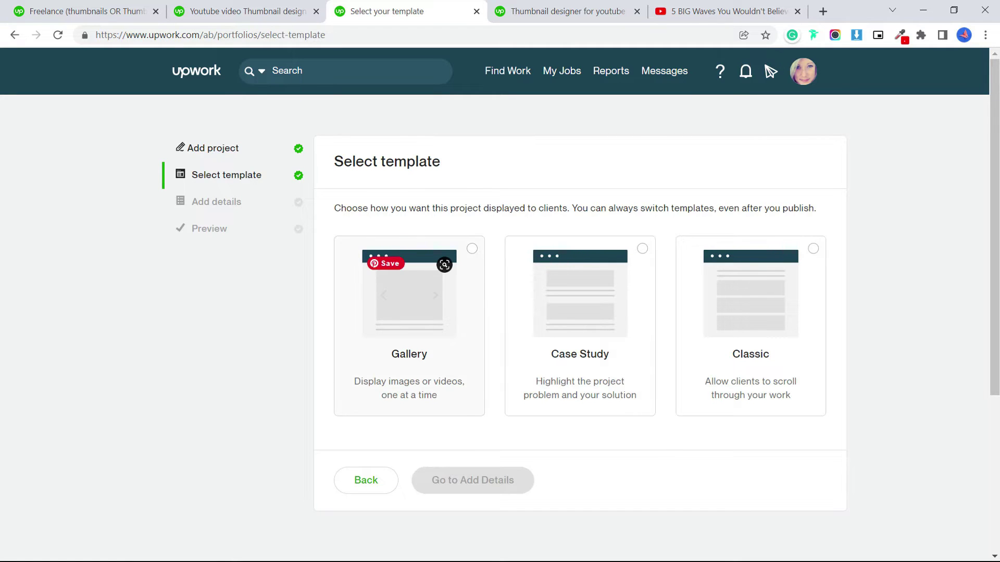
left_click(409, 294)
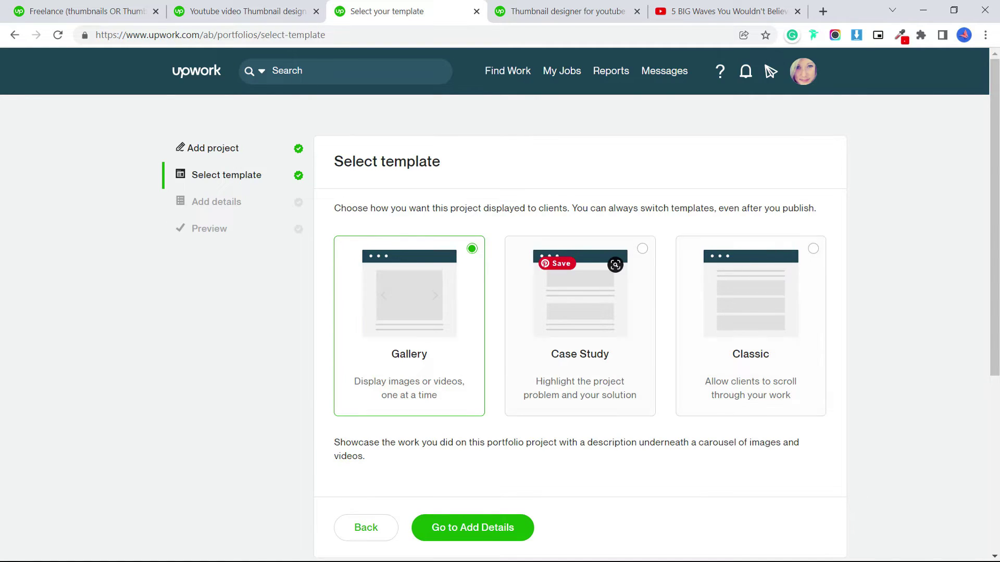
left_click(472, 528)
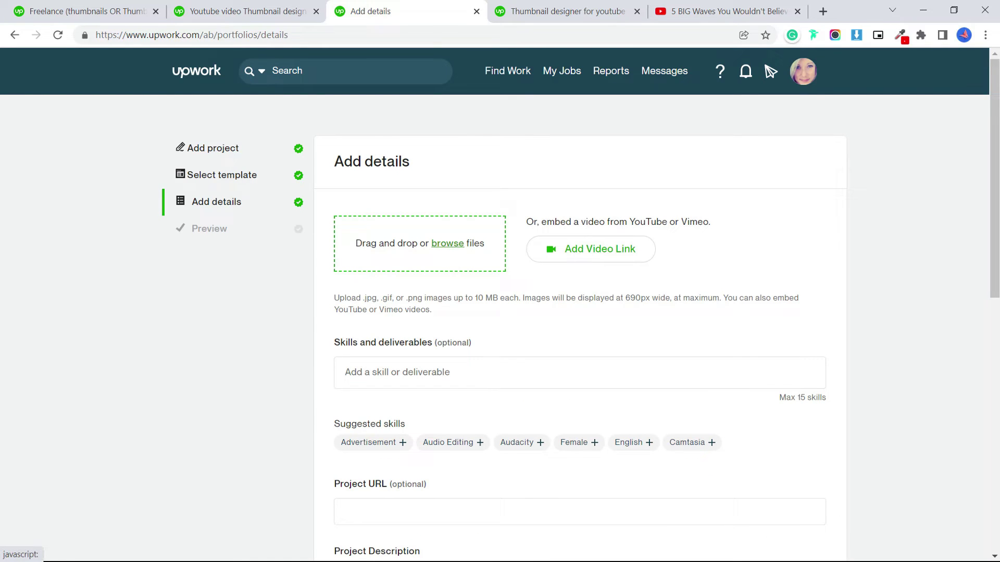
Add the thumbnail image, describe it as made for a client's finance-related YouTube channel, and preview
key("Return")
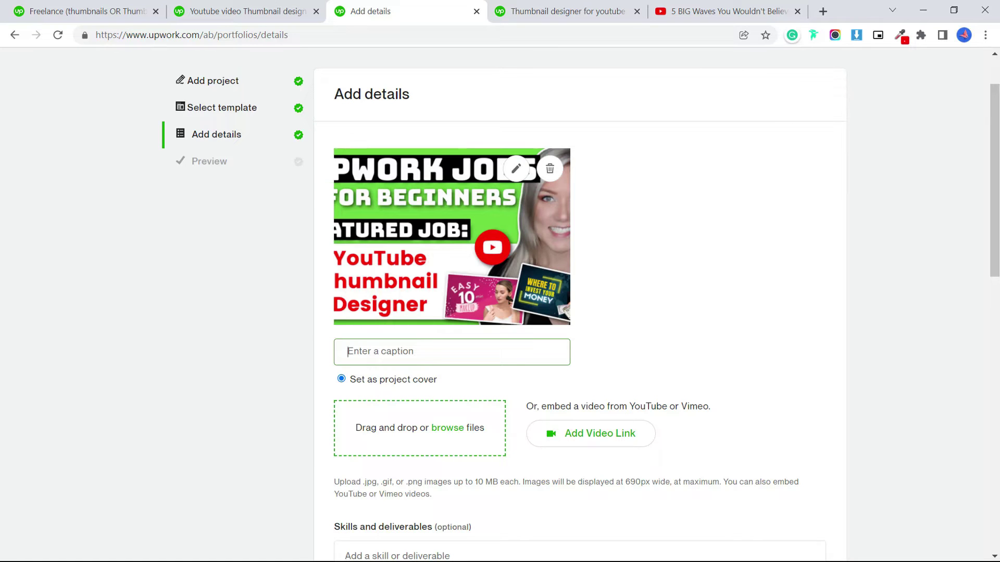
scroll(580, 304, "down", 8)
left_click(427, 375)
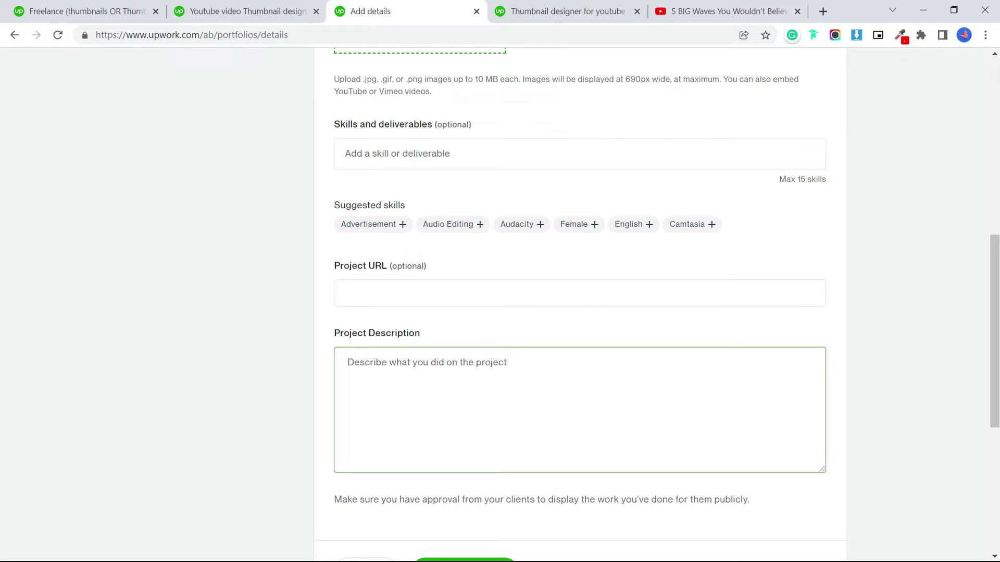
scroll(580, 305, "down", 1)
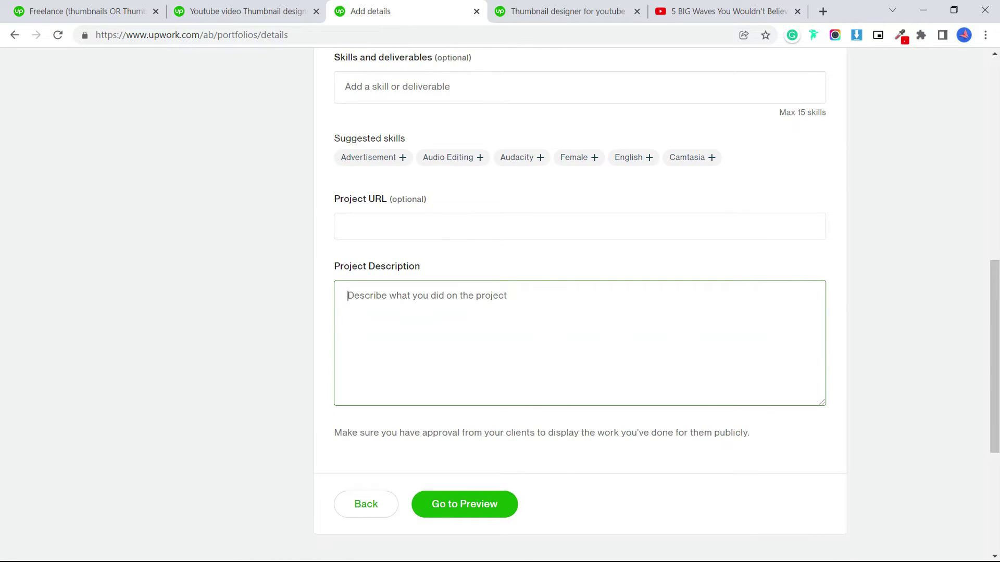
type("This is an example of a")
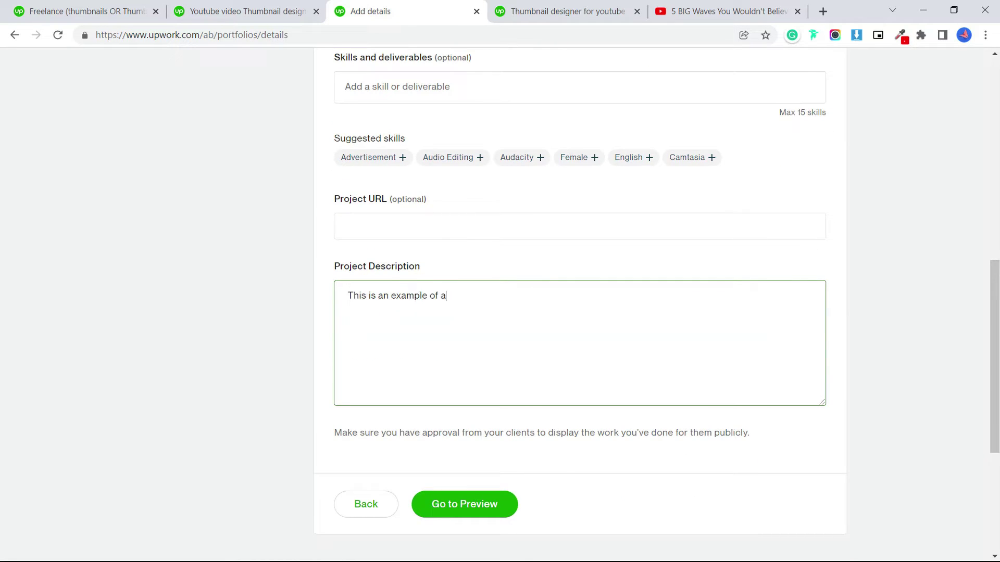
type(" thumbnail I created for a")
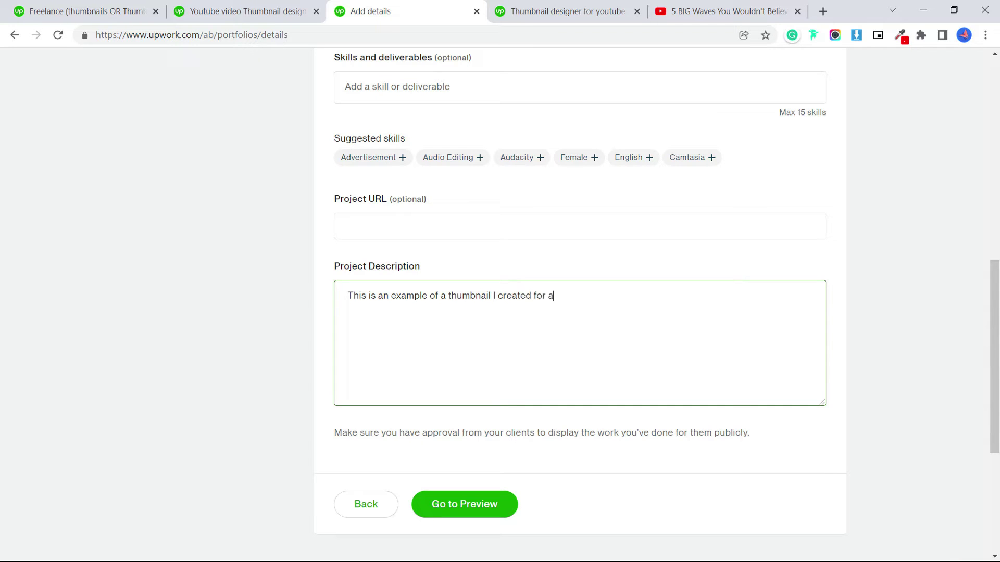
type(" client for their finance-related YouTube channel.")
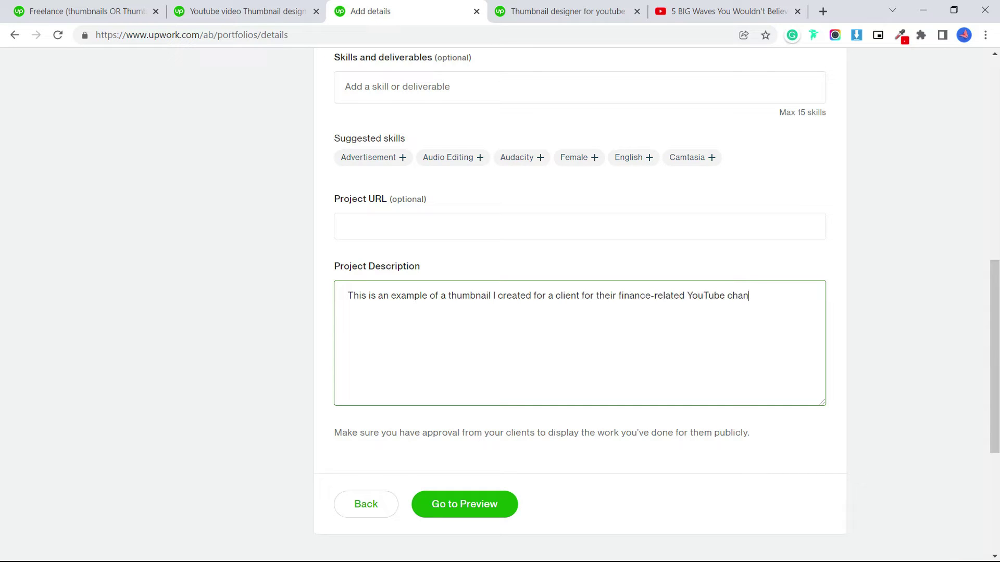
left_click(465, 504)
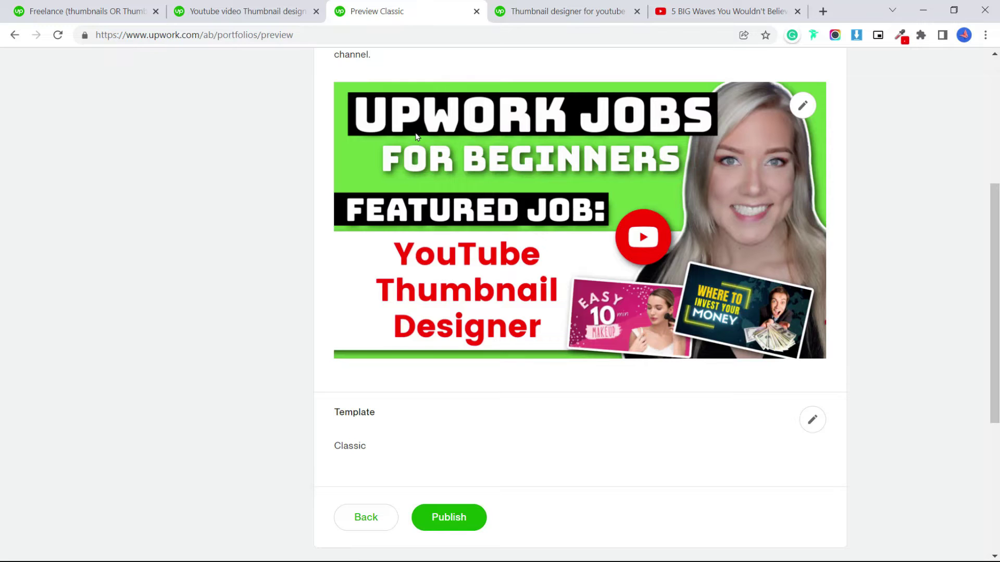
scroll(415, 137, "up", 3)
scroll(415, 136, "down", 3)
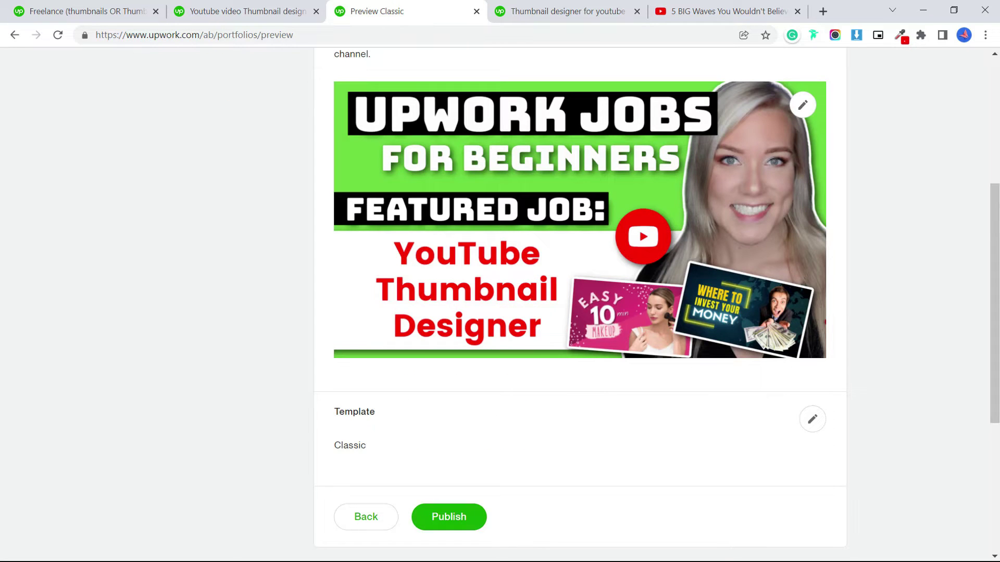
scroll(580, 305, "up", 5)
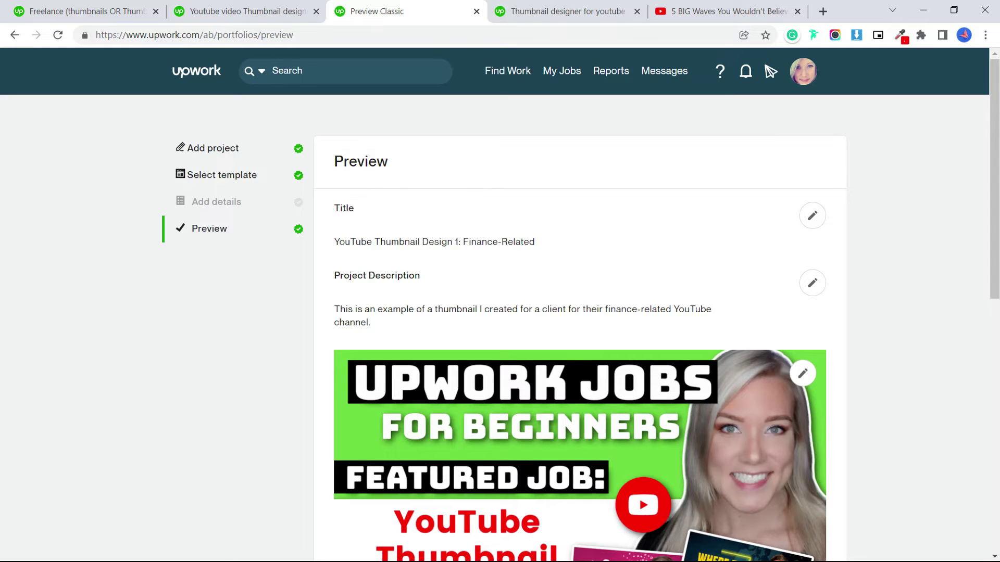
scroll(499, 313, "down", 1)
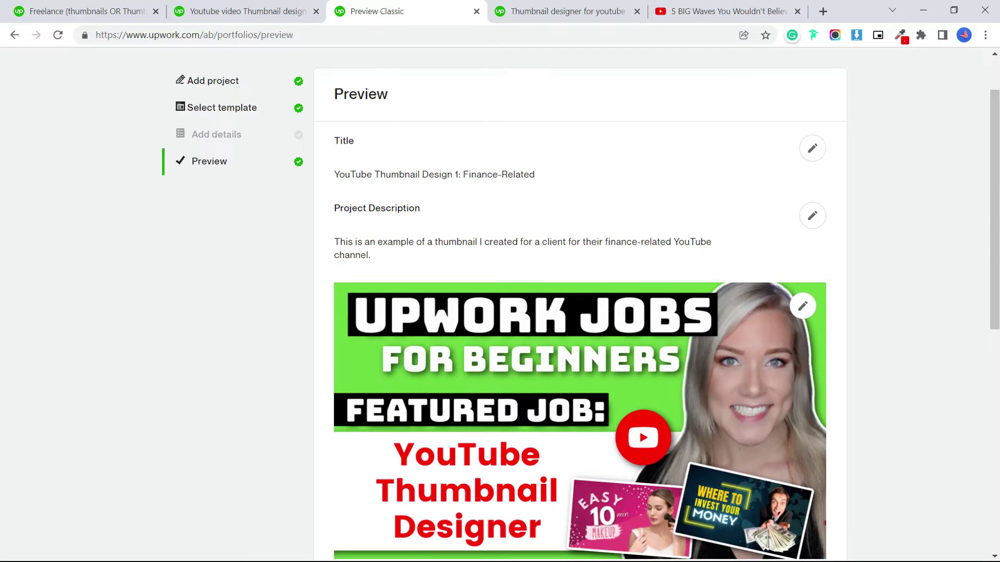
scroll(500, 313, "up", 1)
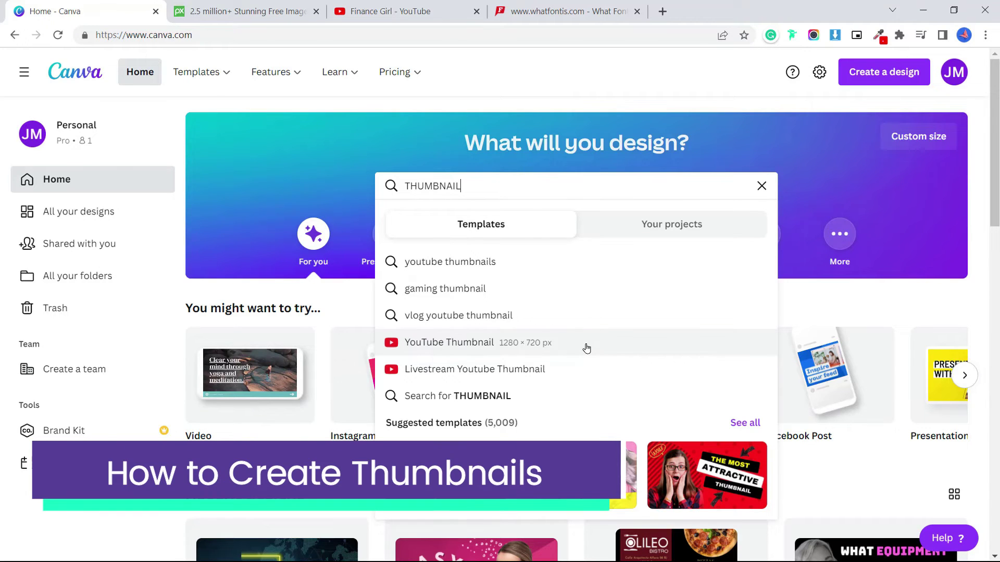
Bring up the YouTube Thumbnail template results and look through them
left_click(586, 348)
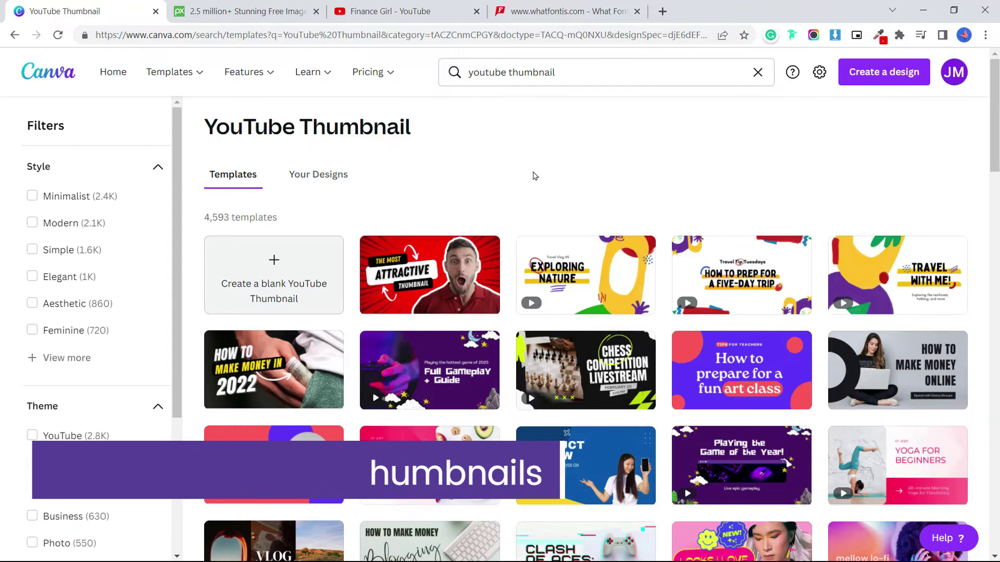
scroll(524, 156, "down", 1)
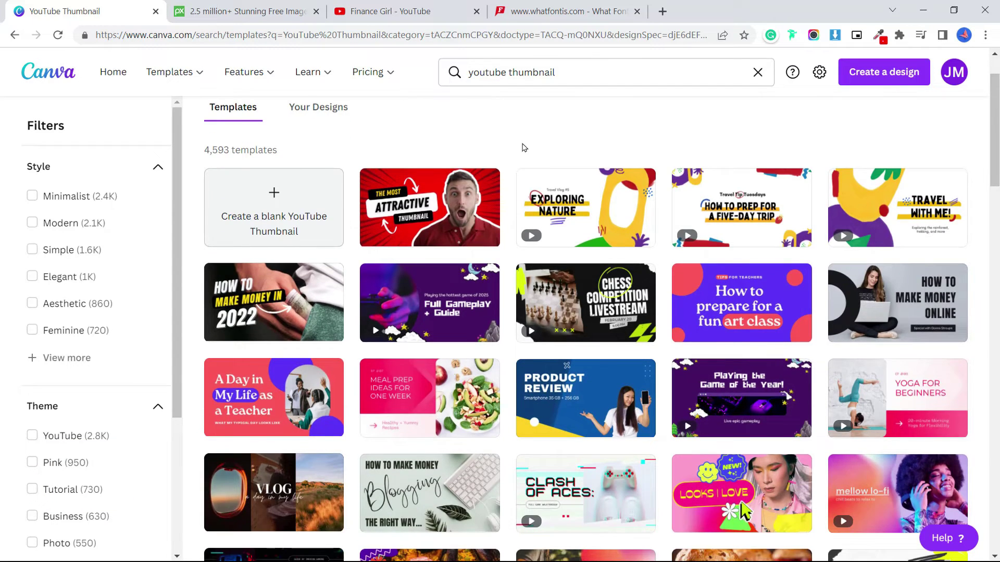
scroll(522, 150, "up", 1)
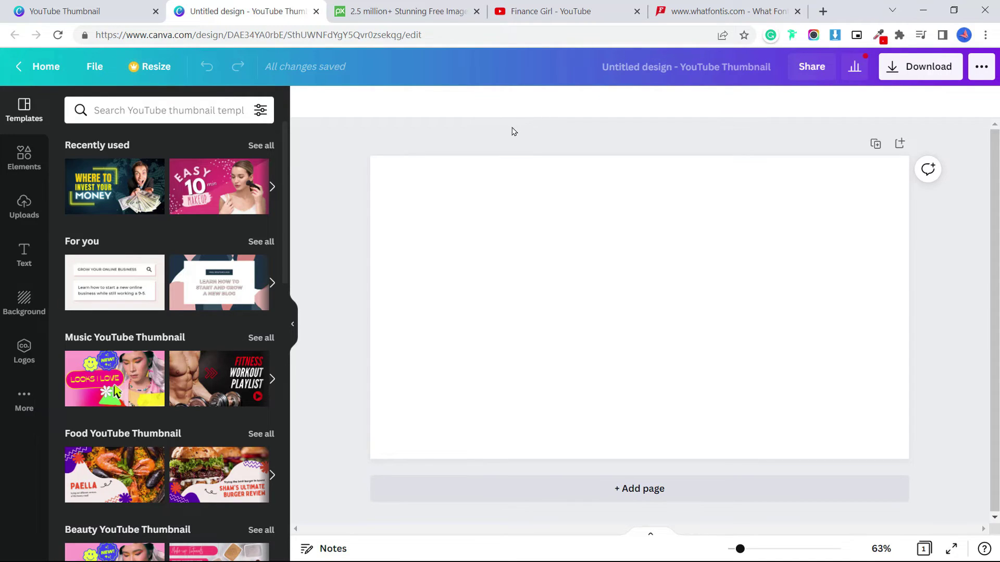
Check the finance channel's YouTube thumbnails for reference, then select the blank thumbnail page
left_click(531, 10)
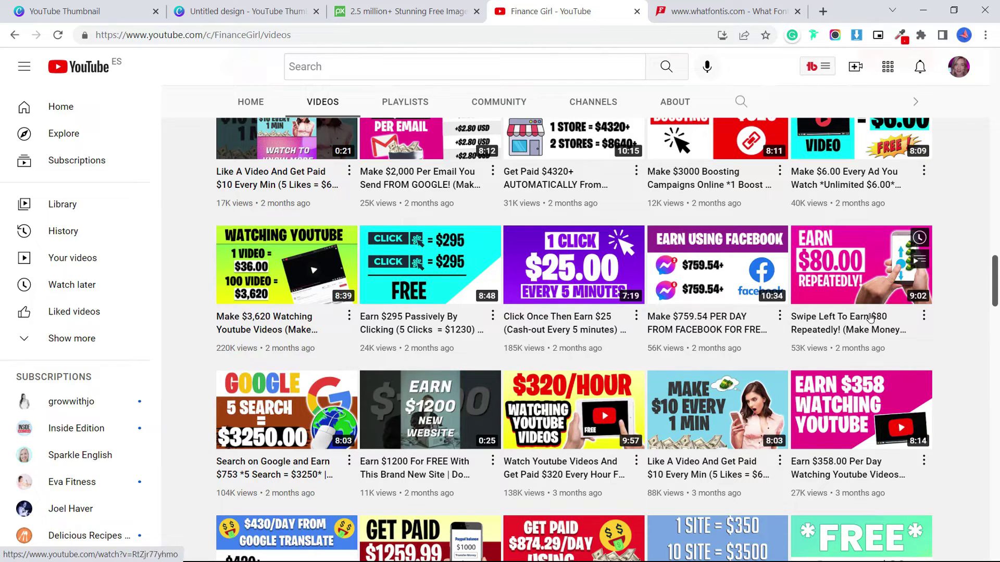
left_click(271, 11)
left_click(494, 229)
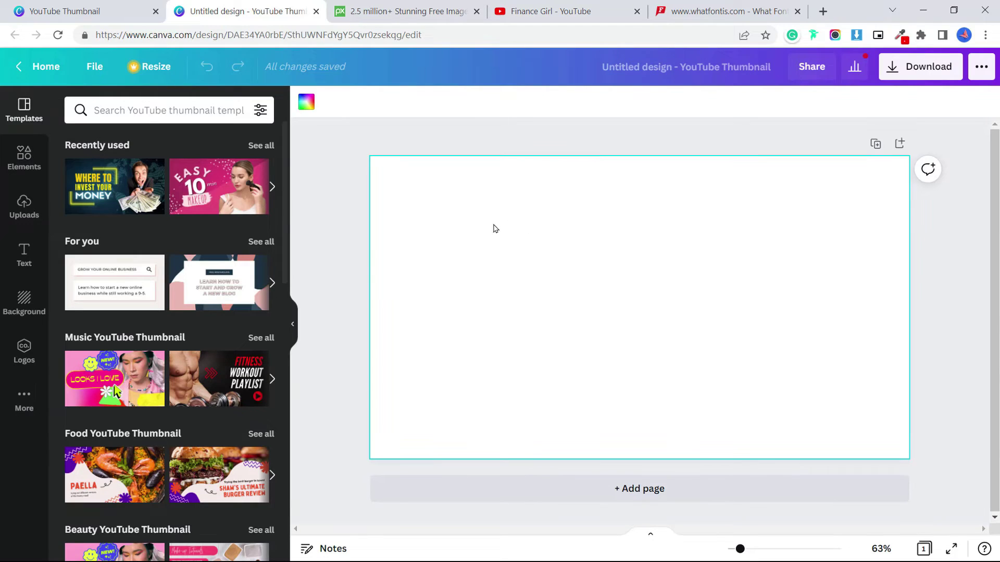
Try custom background colours, adjusting from deep maroon to a vivid purple
left_click(30, 307)
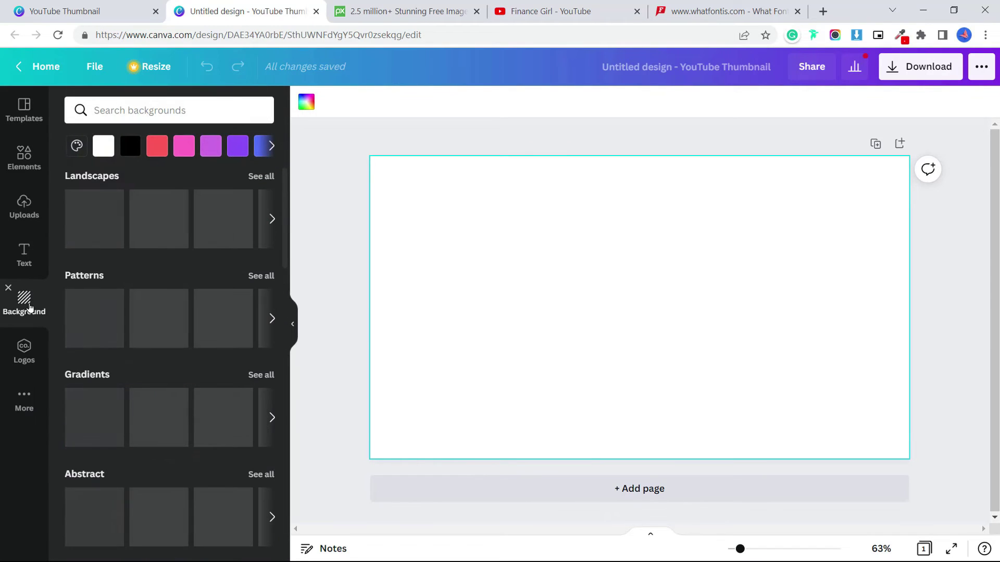
left_click(77, 148)
left_click(88, 203)
left_click(169, 267)
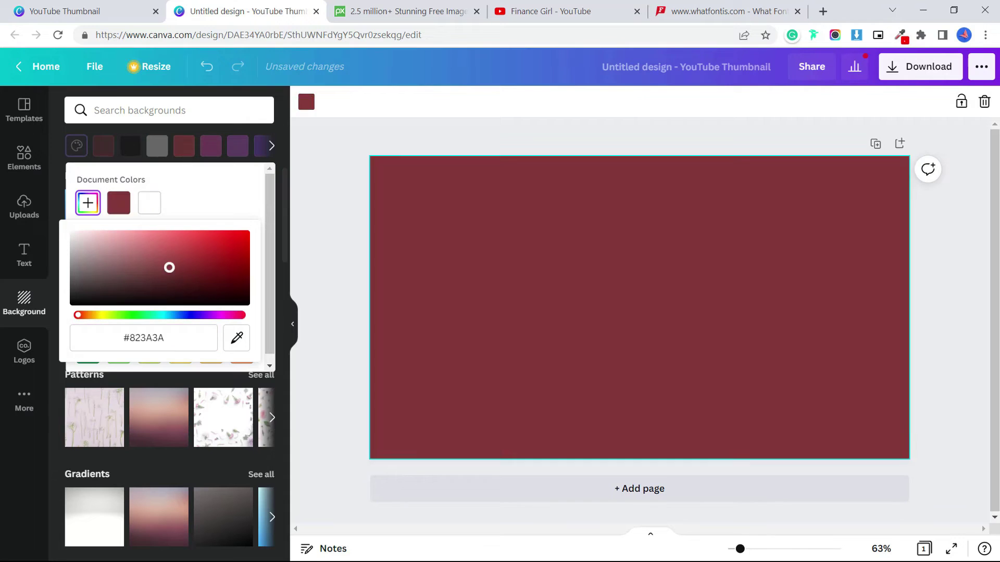
left_click_drag(169, 267, 206, 274)
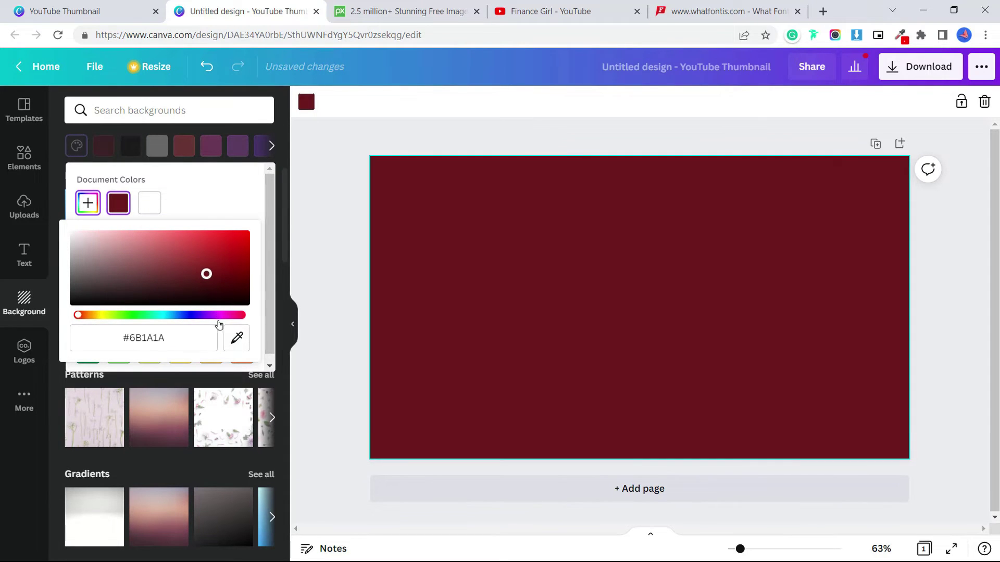
left_click_drag(218, 322, 201, 315)
left_click_drag(205, 272, 225, 254)
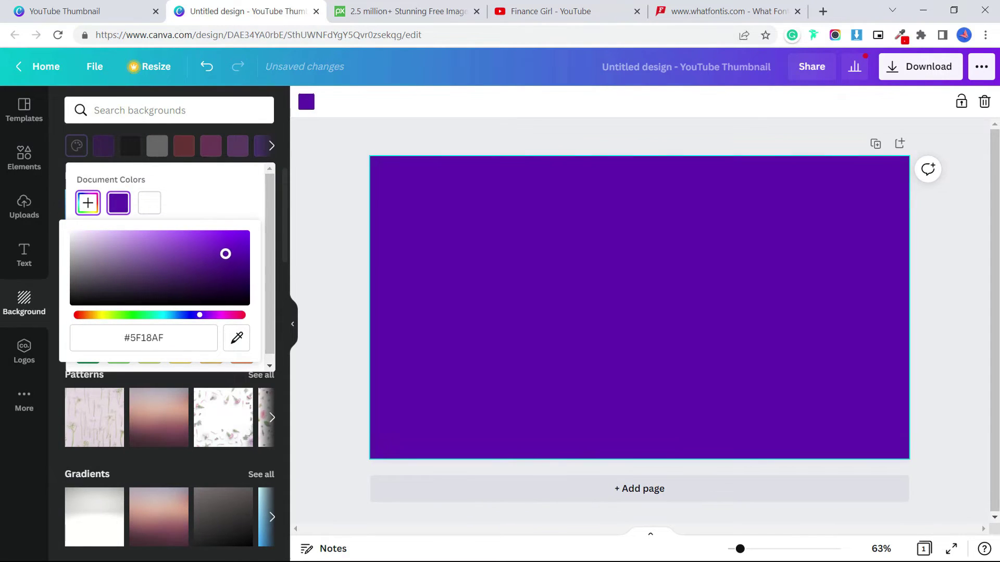
key("Escape")
Apply a blue gradient from the full Gradients list, replacing a pink-purple trial
scroll(190, 328, "down", 3)
left_click(272, 316)
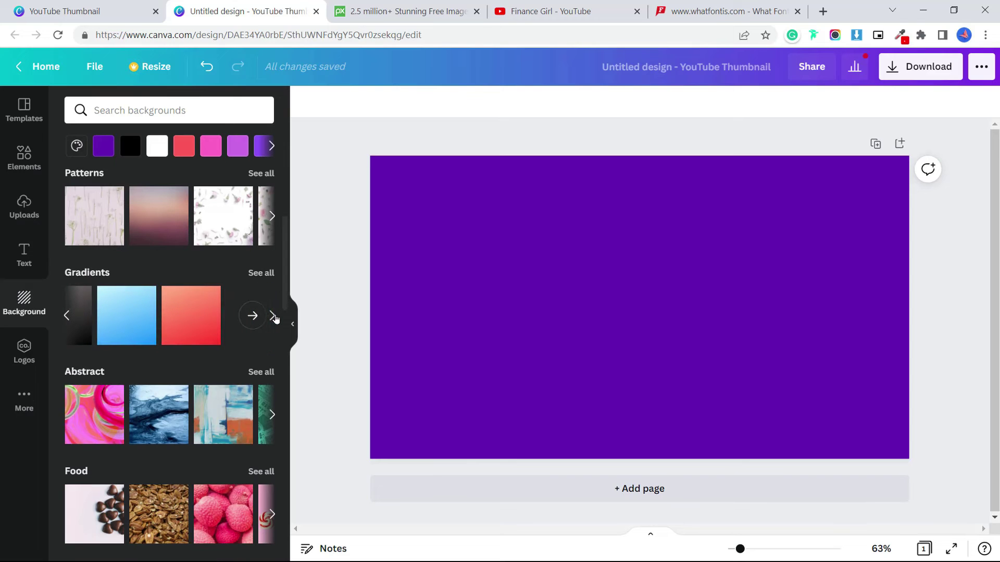
left_click(261, 275)
left_click(179, 274)
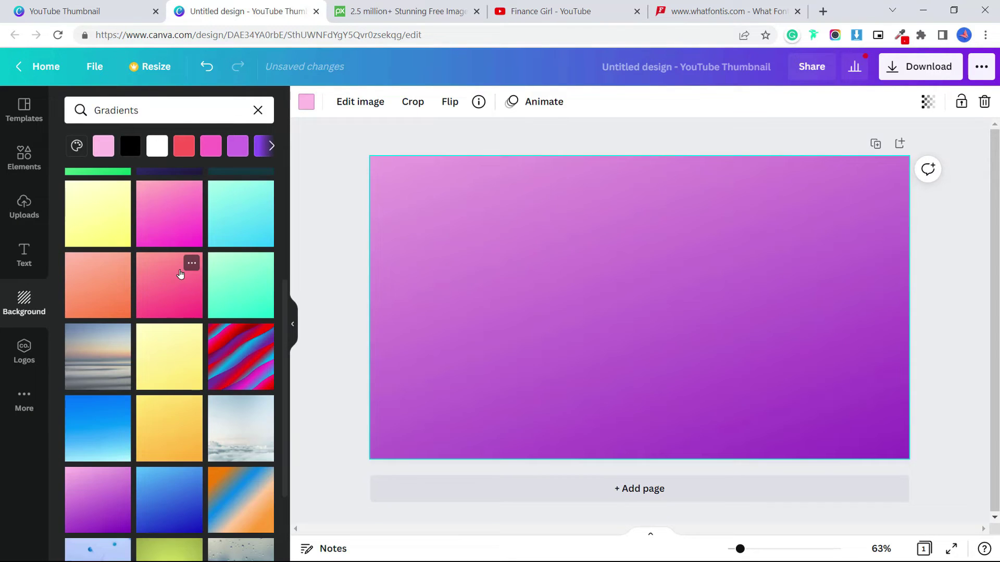
left_click(174, 487)
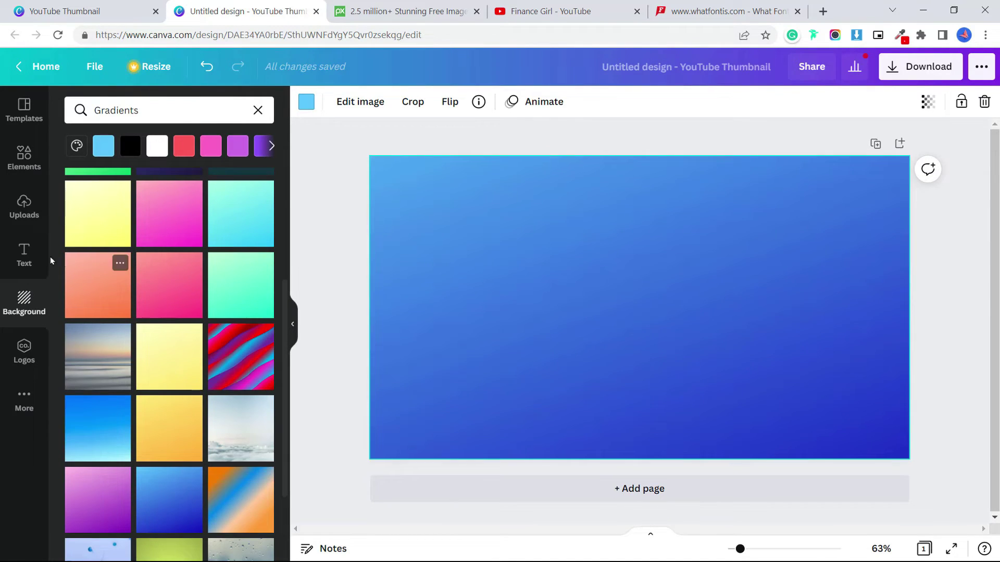
Add a heading to the thumbnail and enlarge it to size 79
left_click(26, 257)
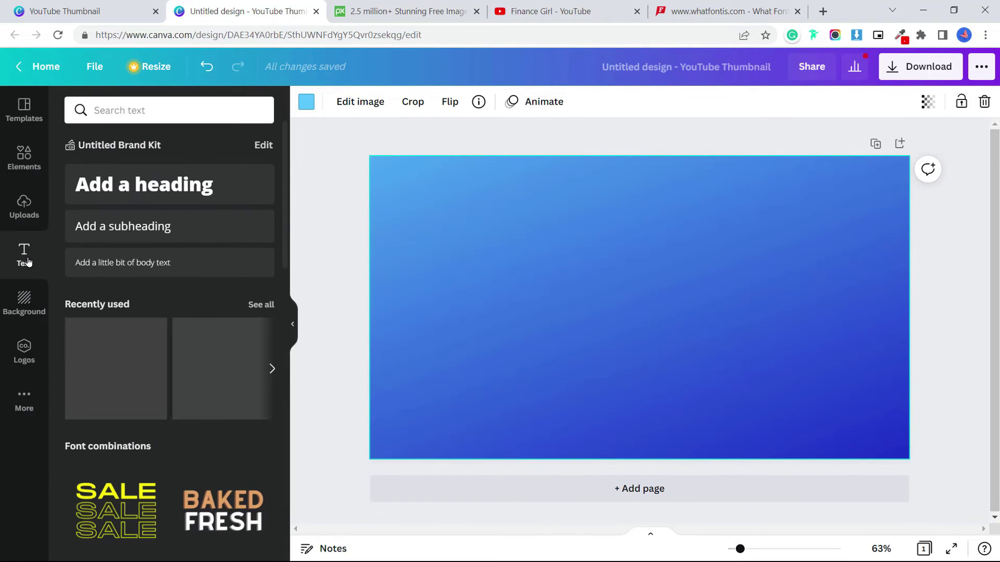
left_click(167, 187)
double_click(546, 295)
left_click_drag(539, 290, 440, 267)
mouse_move(743, 268)
left_mouse_down()
mouse_move(781, 252)
mouse_move(754, 264)
left_mouse_up()
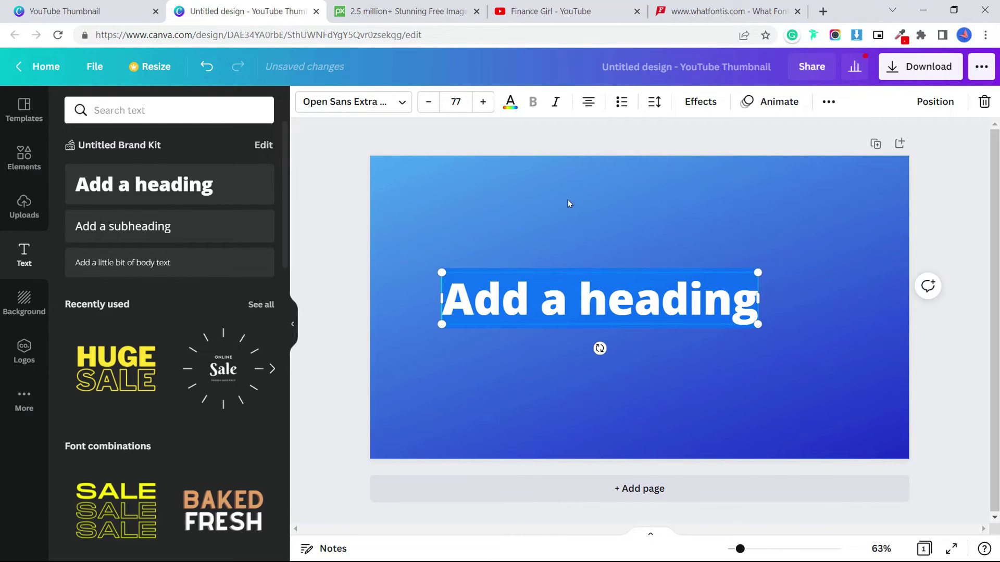
left_click(482, 103)
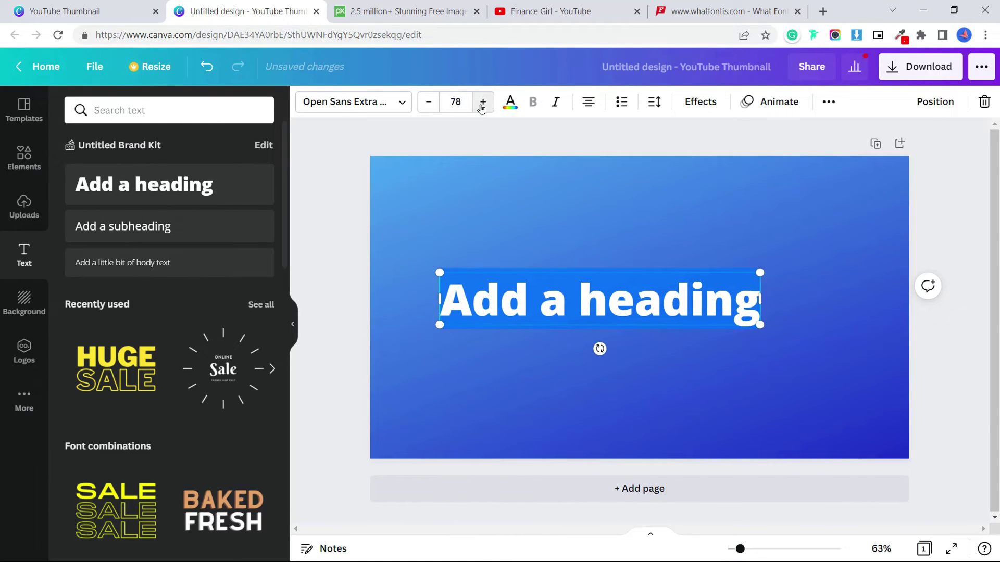
left_click(481, 106)
Move the heading up near the top of the thumbnail and select its text
left_click(563, 269)
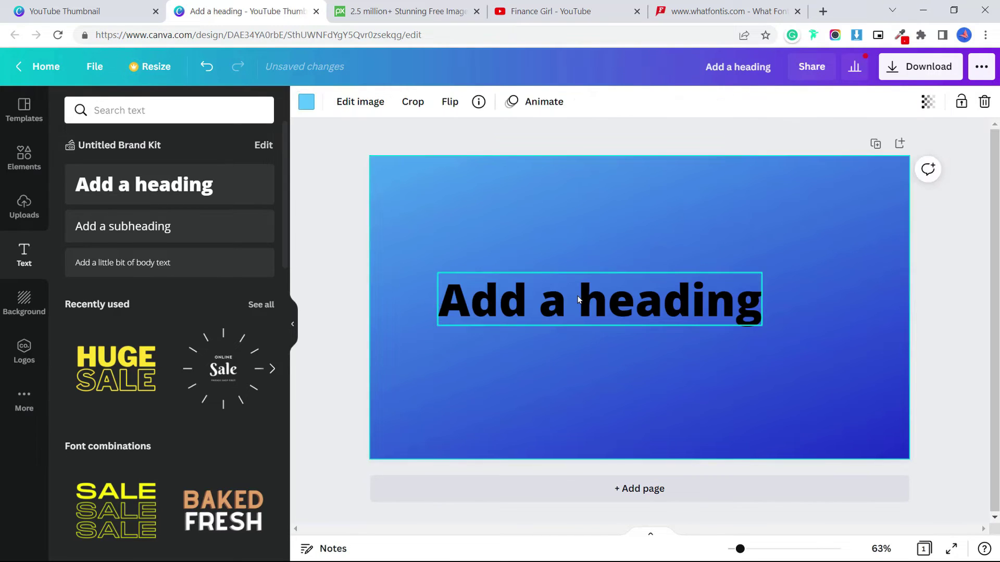
left_click(577, 295)
left_click_drag(577, 295, 623, 241)
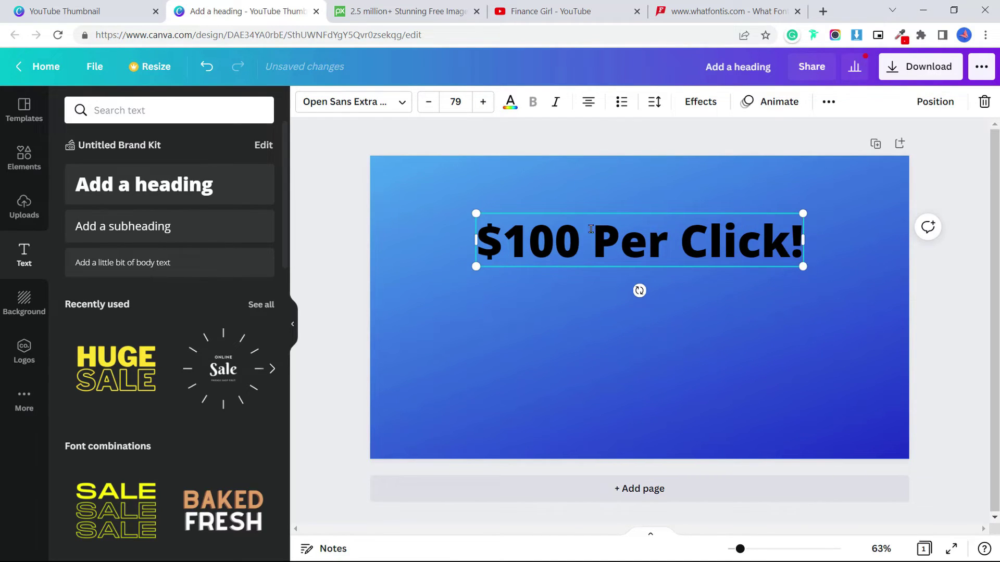
left_click_drag(801, 240, 469, 242)
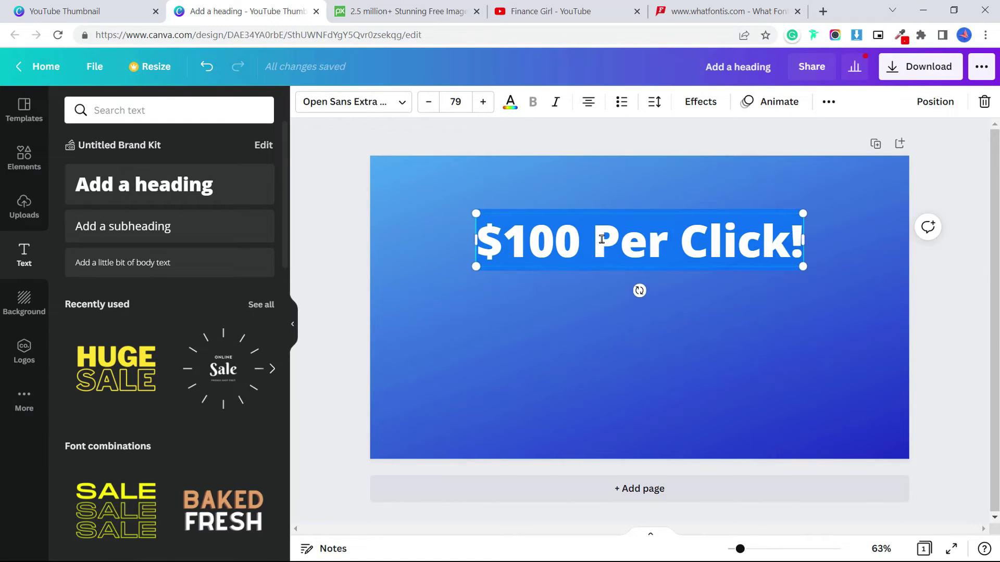
Change the heading font, trying Anton and settling on Gagalin
triple_click(603, 238)
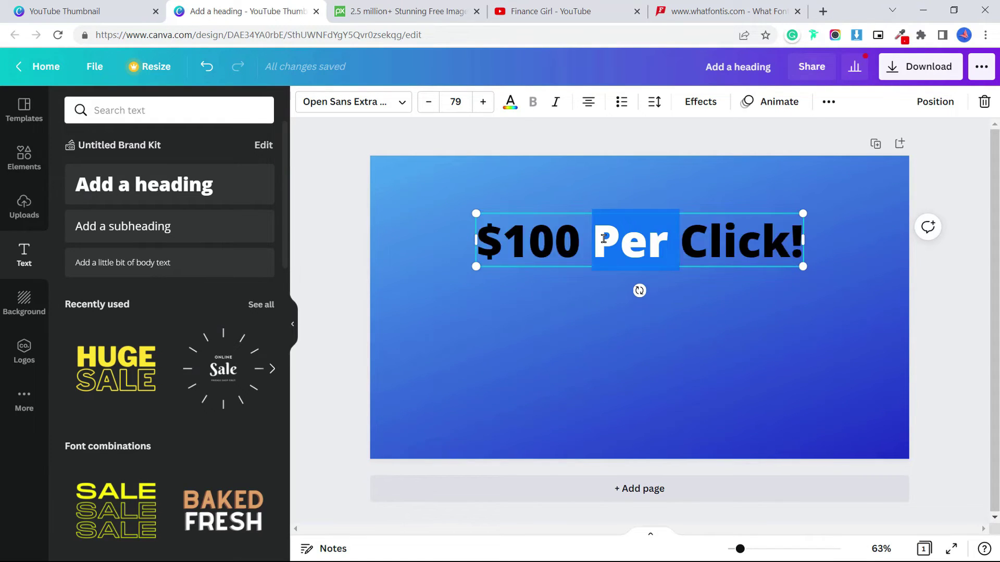
left_click(403, 102)
scroll(193, 250, "down", 3)
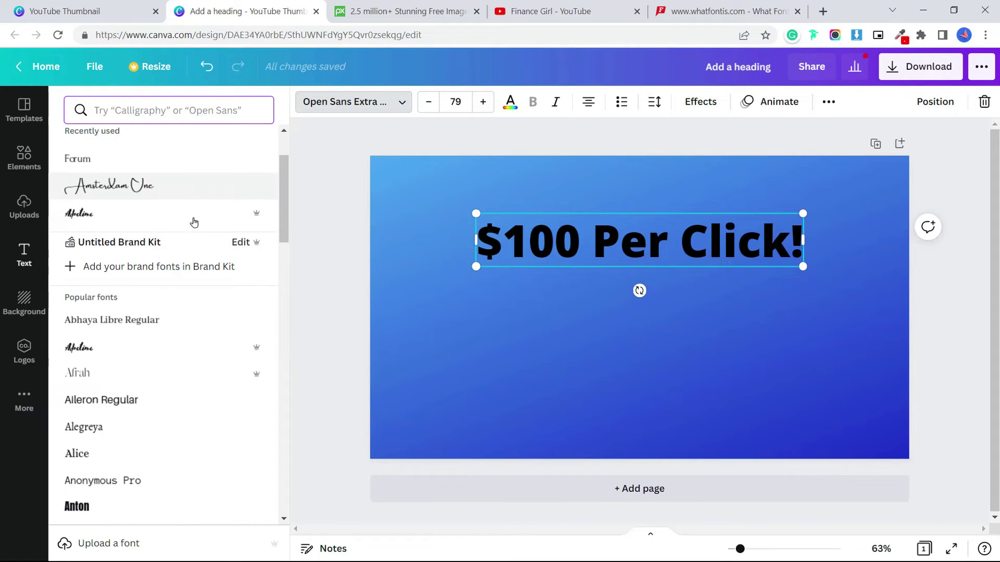
scroll(186, 284, "down", 4)
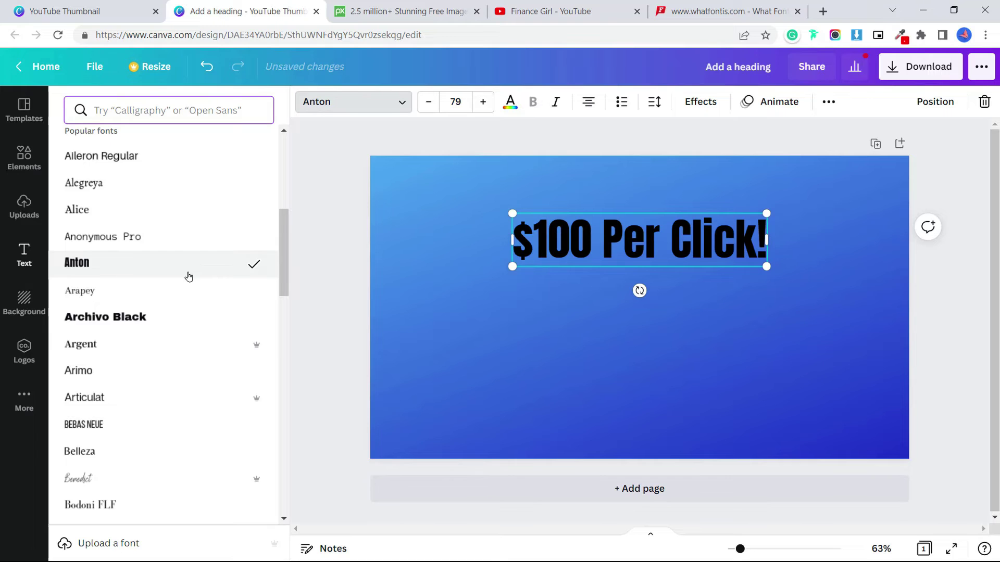
scroll(188, 276, "down", 10)
left_click(245, 347)
left_click(806, 254)
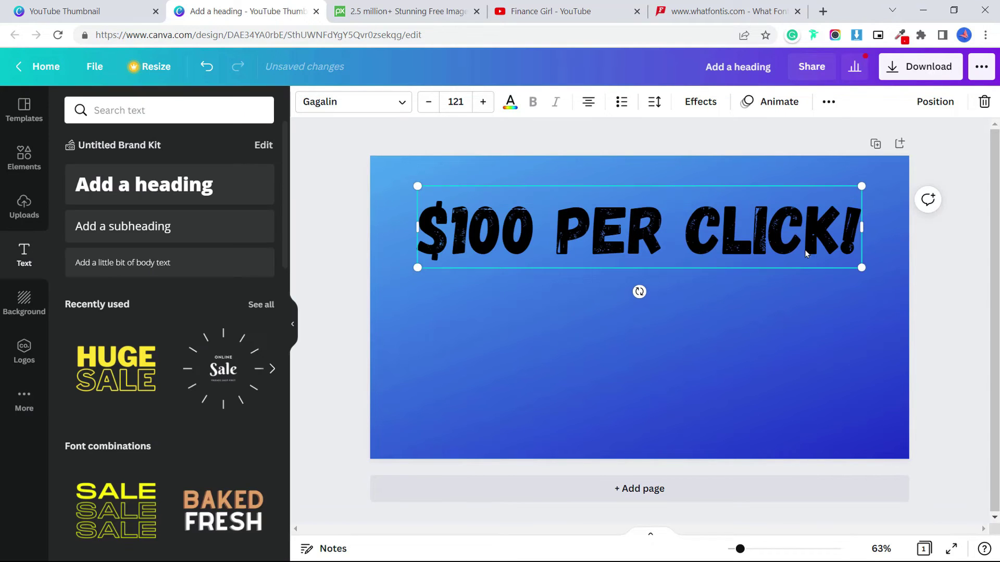
Make the whole heading text white
double_click(834, 240)
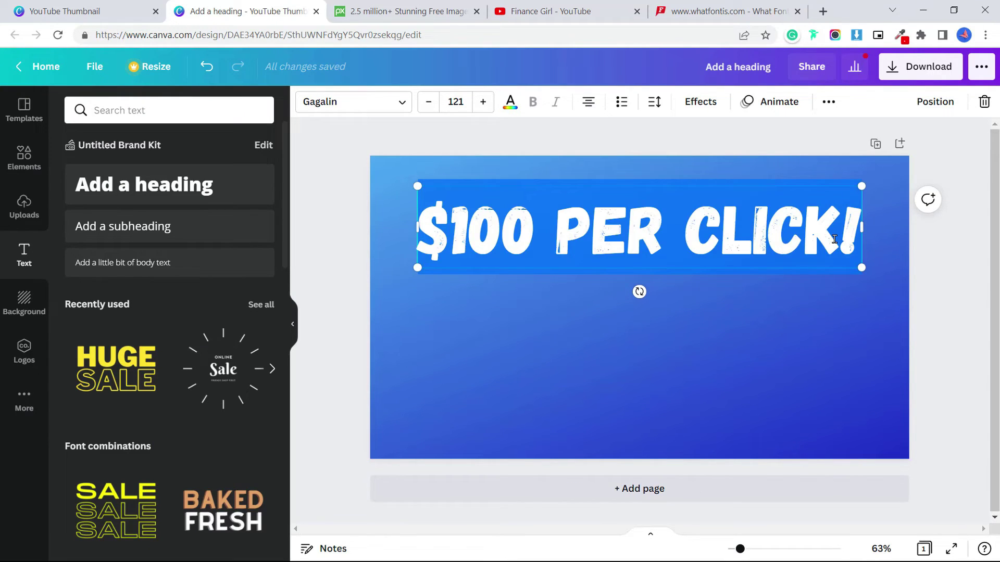
left_click(511, 103)
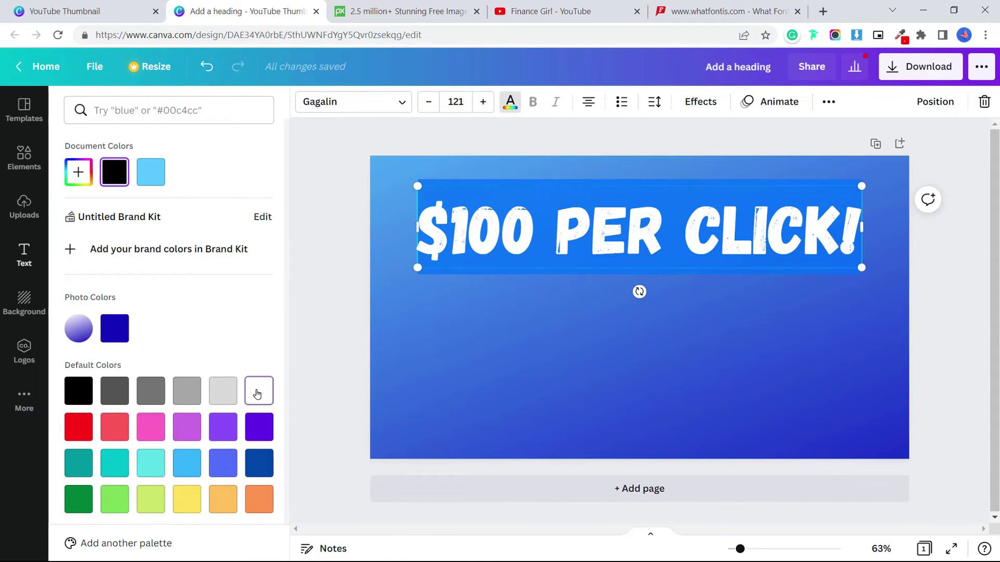
left_click(257, 394)
left_click(457, 388)
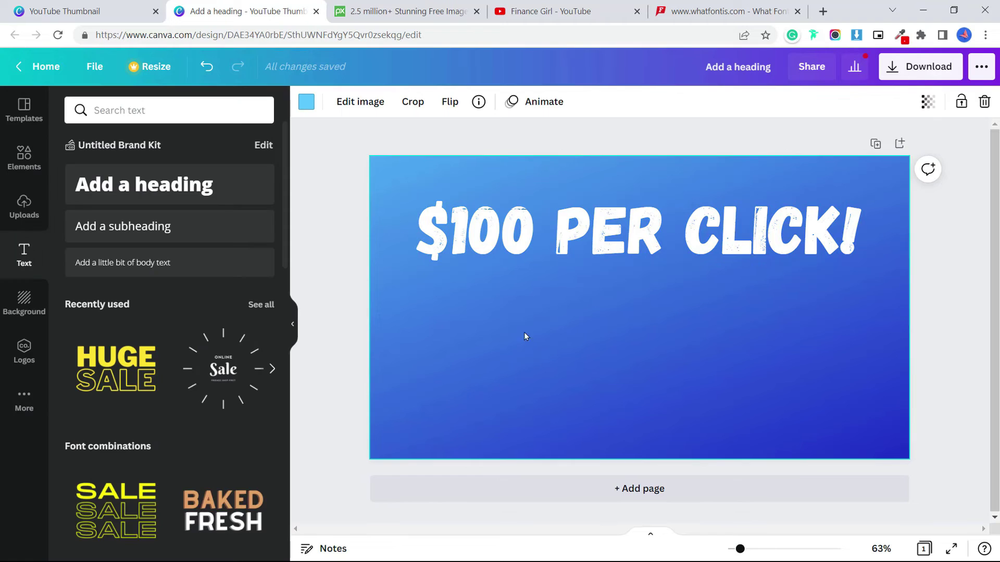
left_click(24, 157)
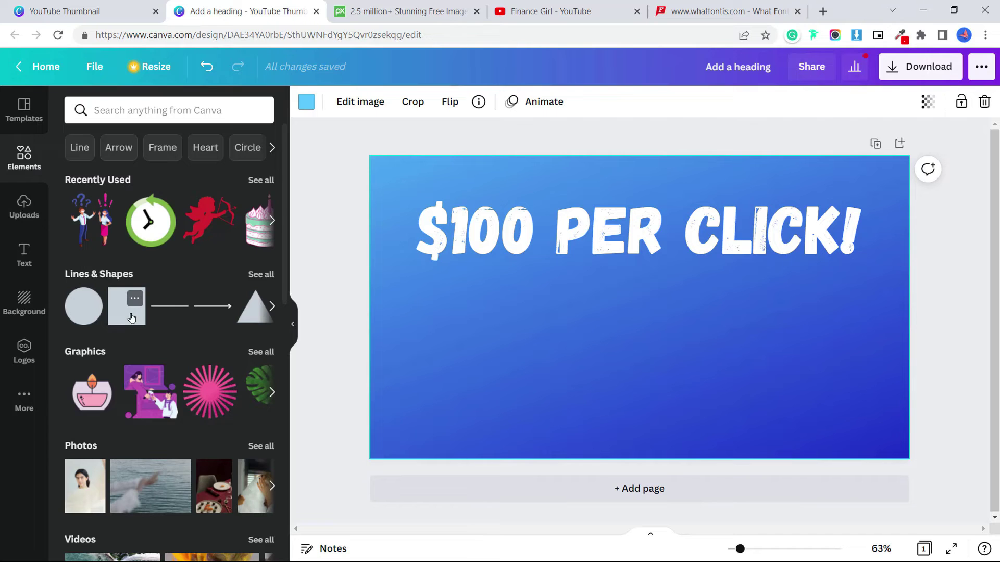
Add a square shape, colour it black, and move it over the heading
left_click(131, 318)
left_click_drag(583, 359, 520, 385)
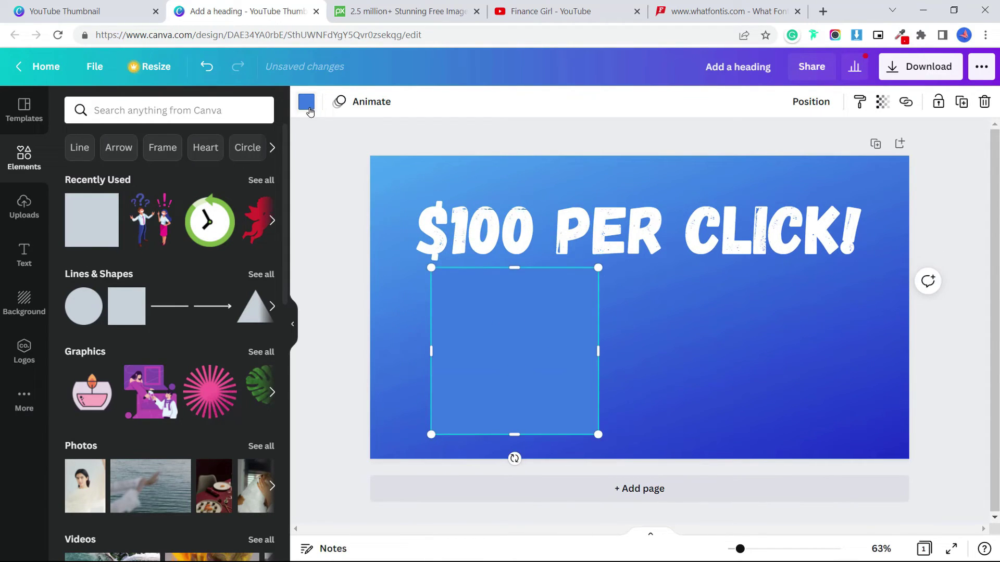
left_click(308, 110)
left_click(197, 177)
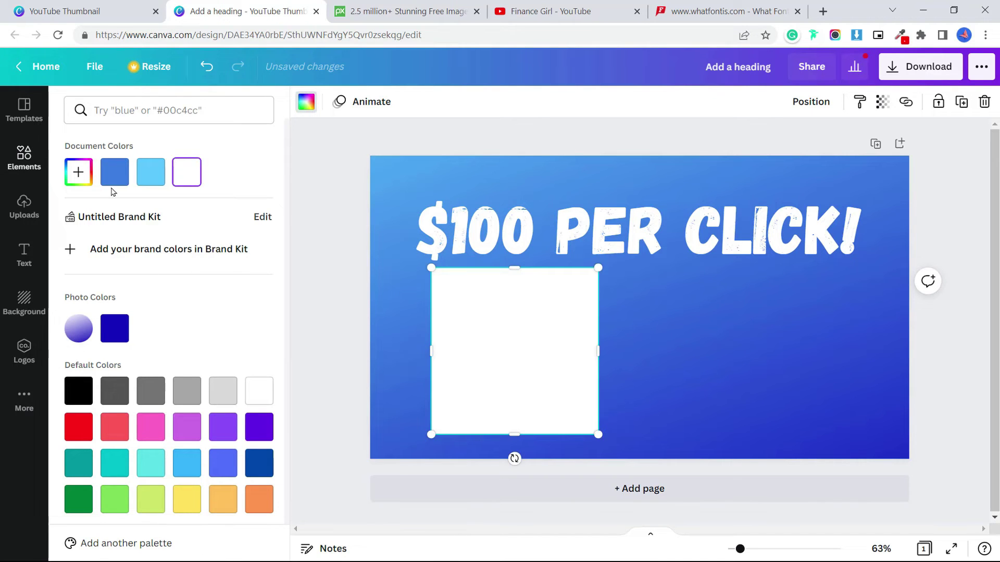
left_click(79, 173)
key("Escape")
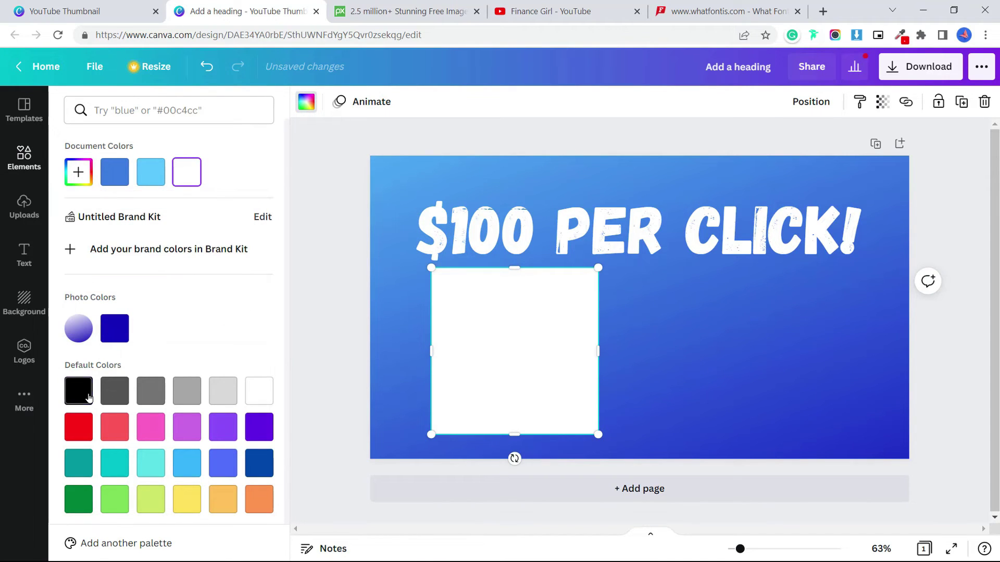
left_click(88, 398)
left_click_drag(531, 357, 500, 274)
Send the black square behind the heading
right_click(503, 285)
right_click(483, 295)
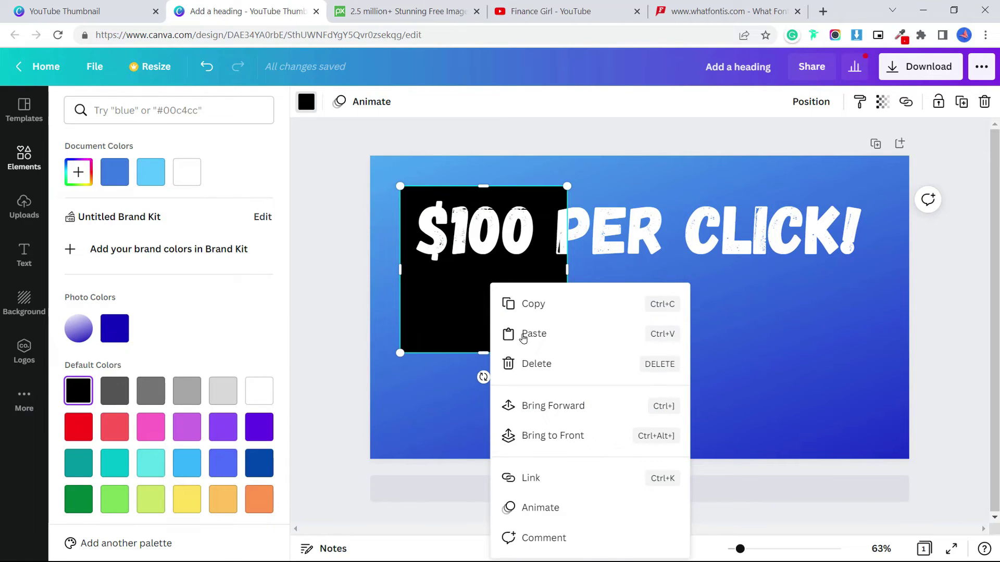
left_click(556, 436)
right_click(511, 344)
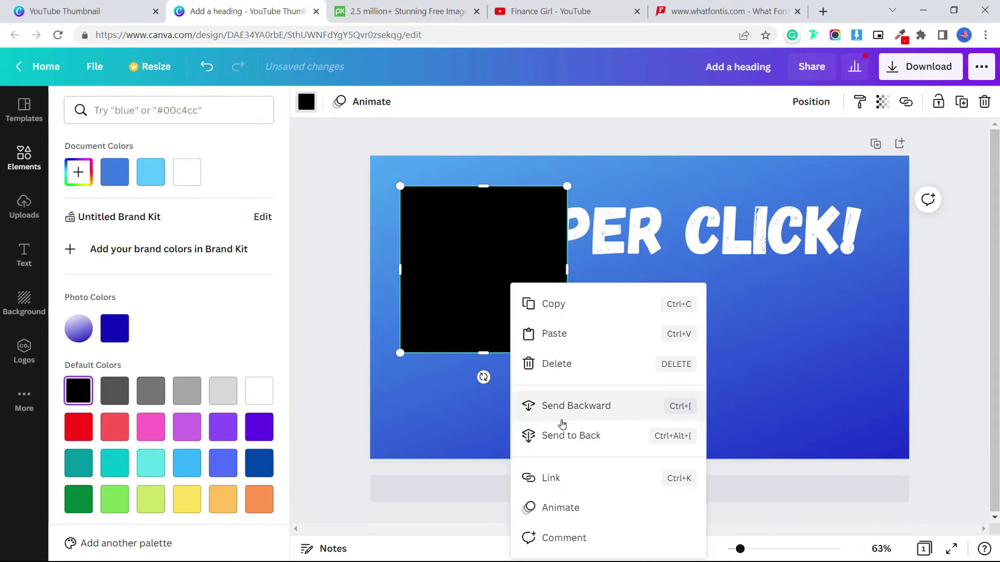
left_click(571, 436)
Stretch the box across the whole heading, turn it white, and position the heading on the band
left_click_drag(567, 274, 871, 270)
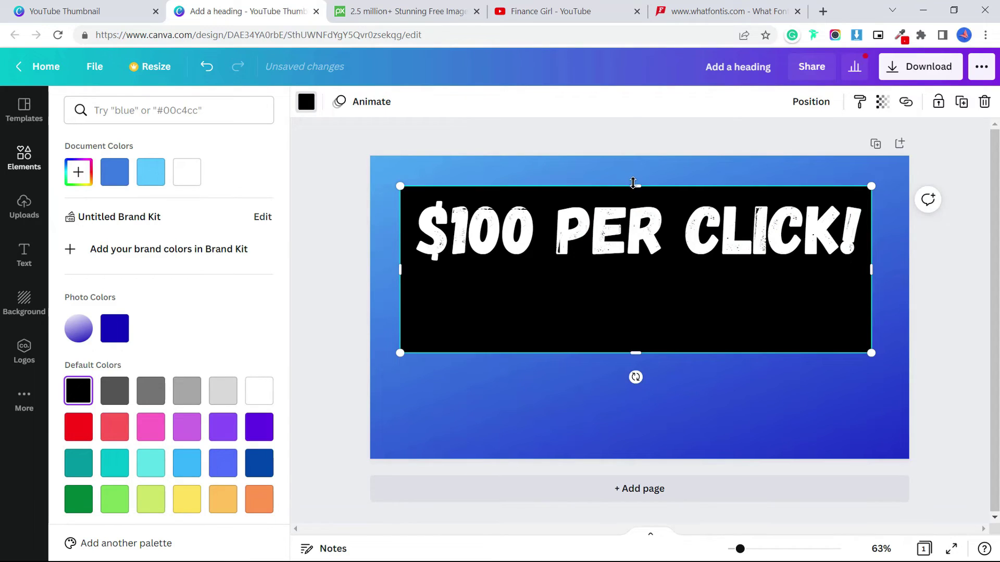
left_click_drag(633, 183, 633, 192)
left_click_drag(635, 353, 636, 264)
left_click_drag(870, 229, 545, 237)
left_click(402, 229)
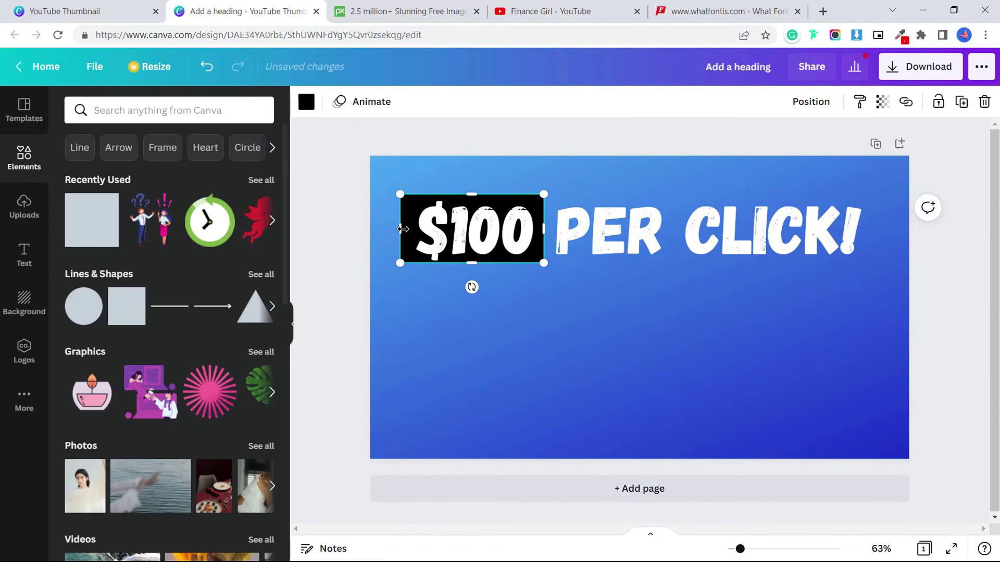
left_click_drag(403, 229, 408, 229)
left_click_drag(543, 229, 874, 239)
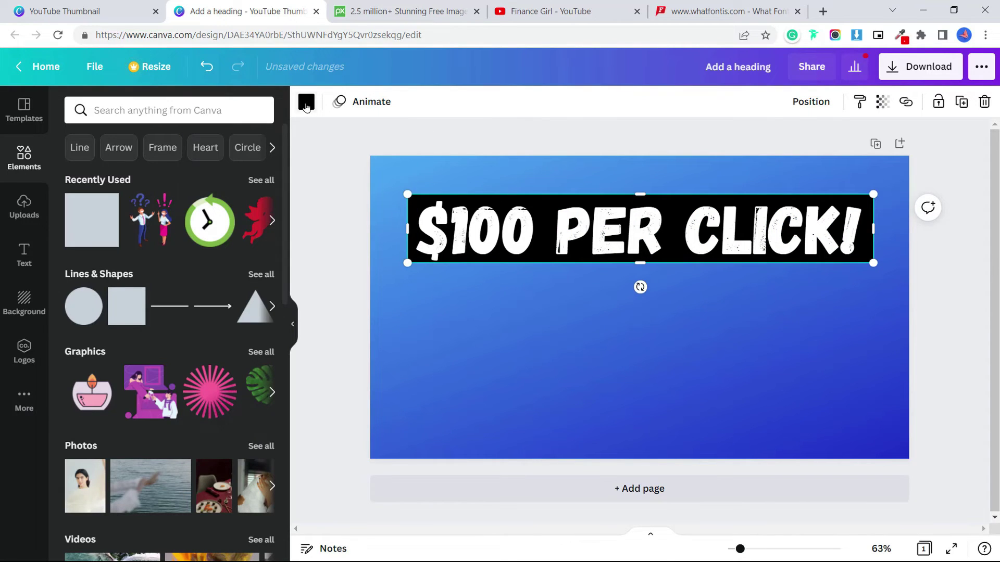
left_click(306, 103)
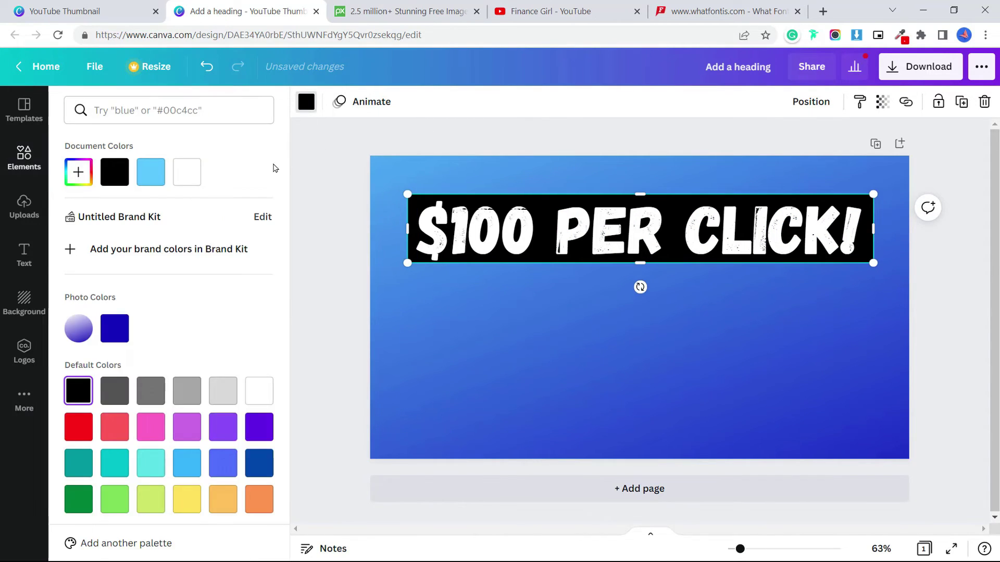
left_click(187, 171)
left_click_drag(524, 238, 524, 309)
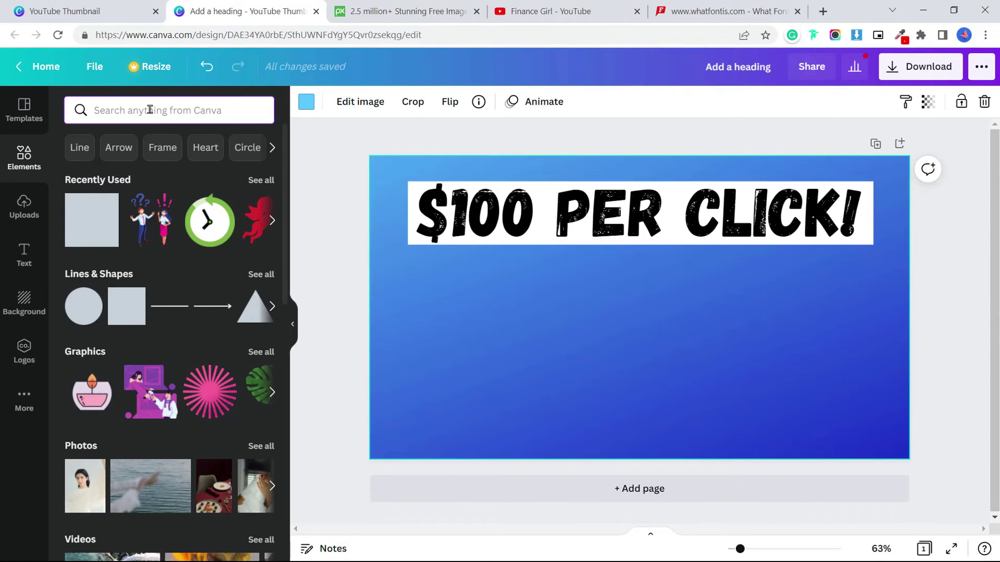
Search Elements for 'curso' and place the white arrow cursor graphic at the lower right
type("cursor")
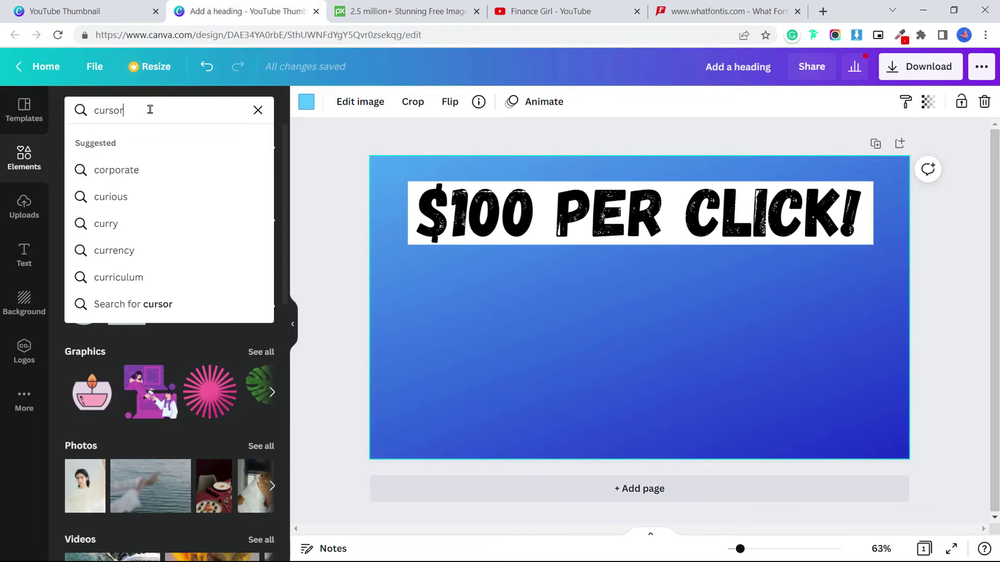
key("Return")
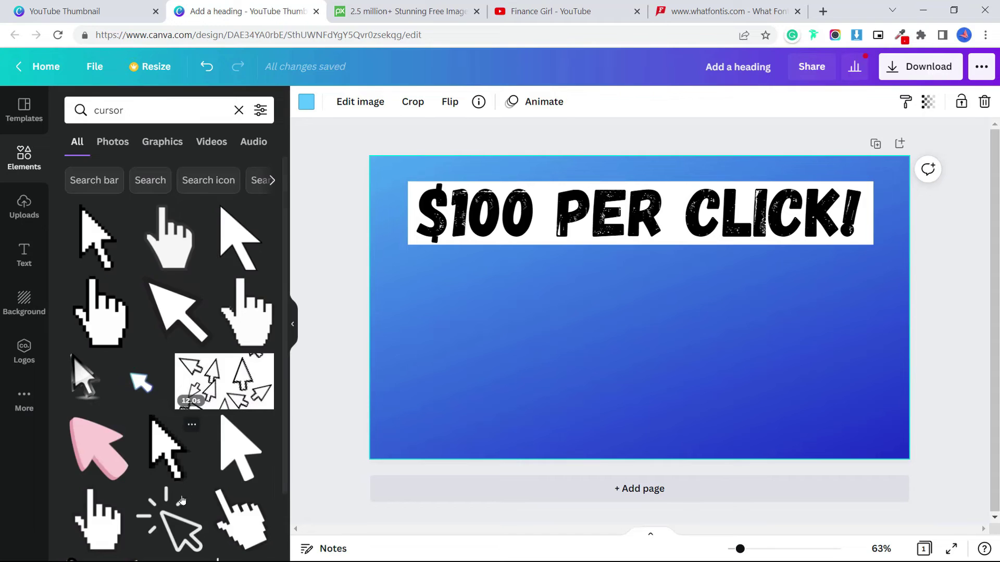
scroll(172, 398, "down", 3)
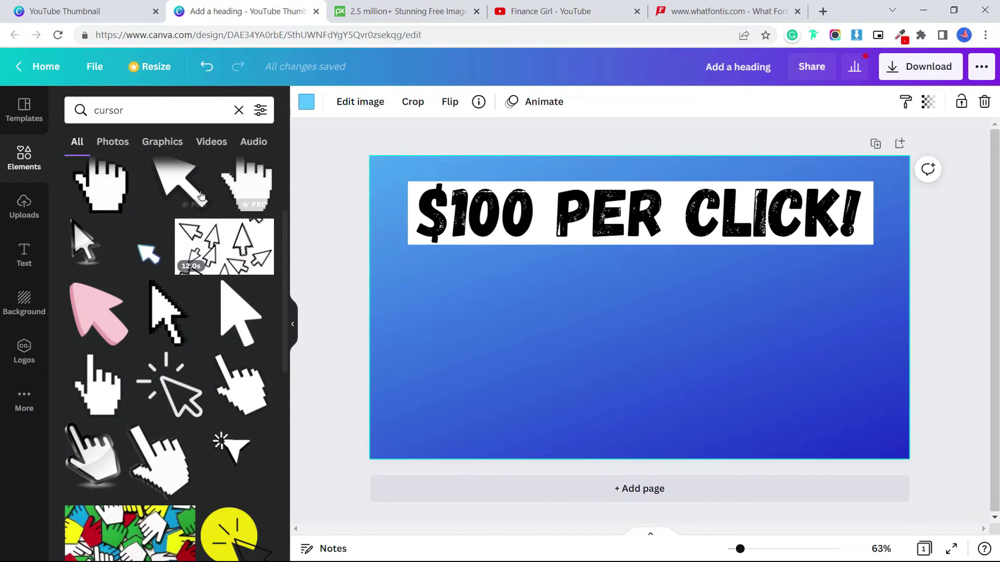
scroll(199, 227, "up", 3)
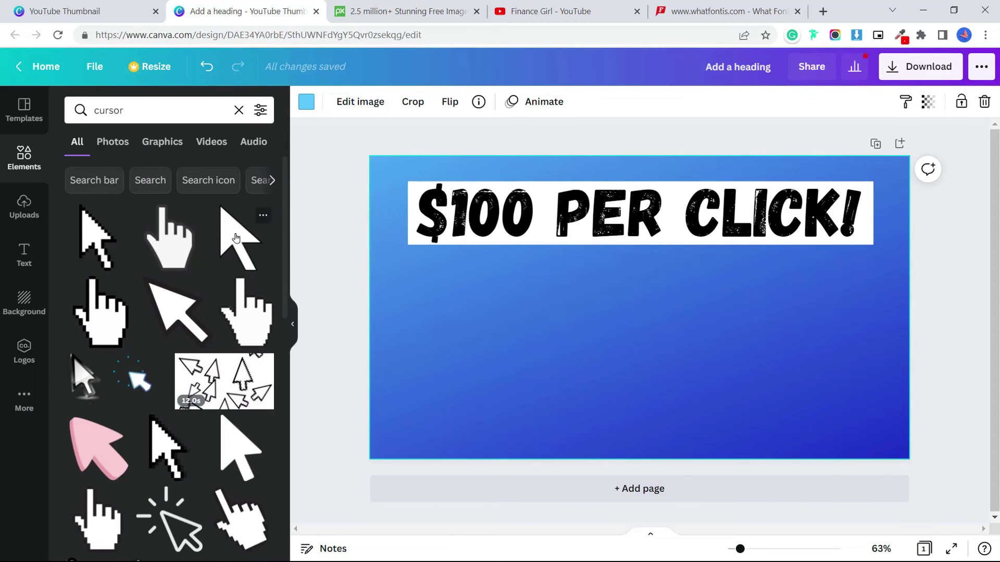
left_click(249, 246)
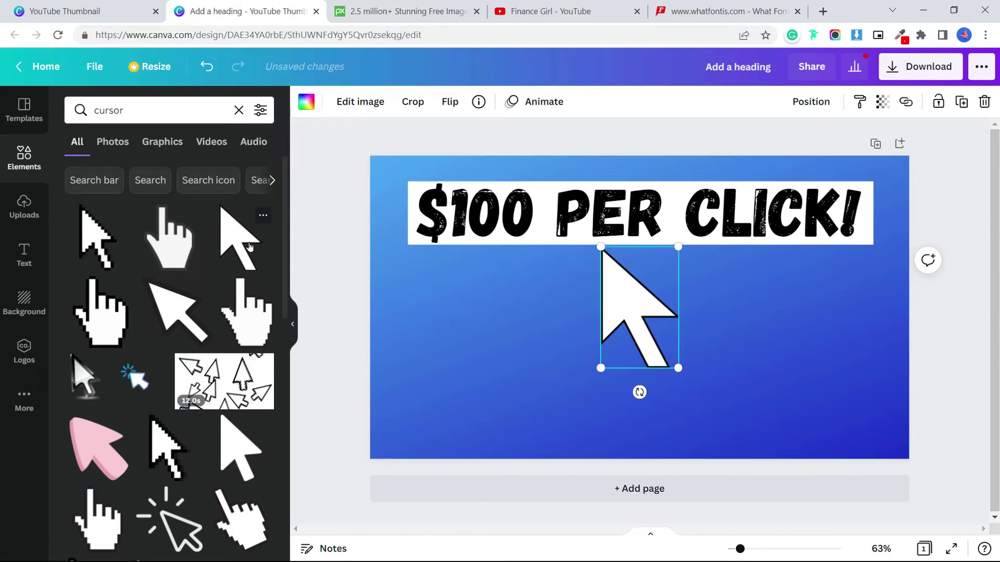
left_click_drag(660, 328, 820, 371)
On Pixabay, search 'mobile phone' and open the blank-screen phone vector
key("ctrl+Tab")
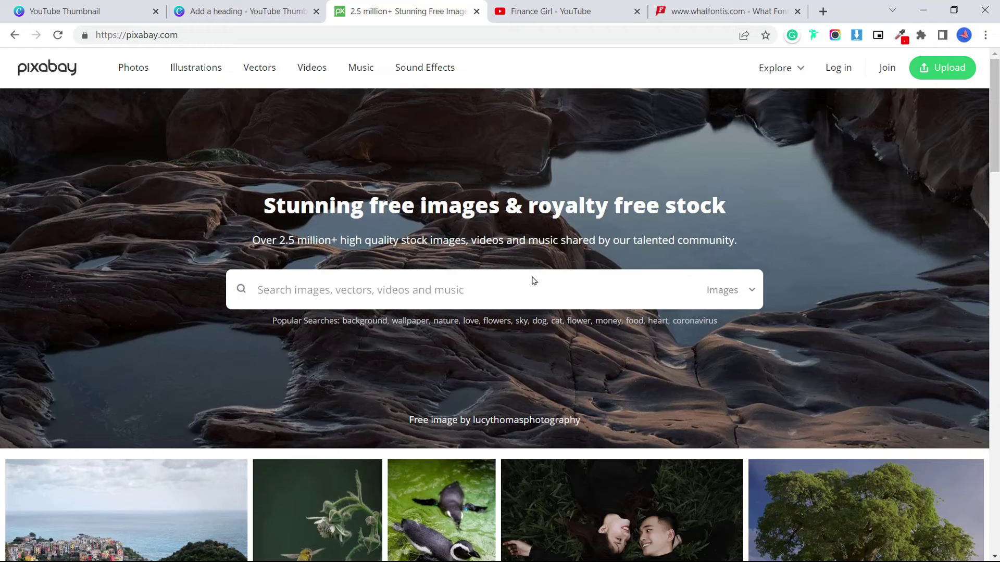
left_click(521, 288)
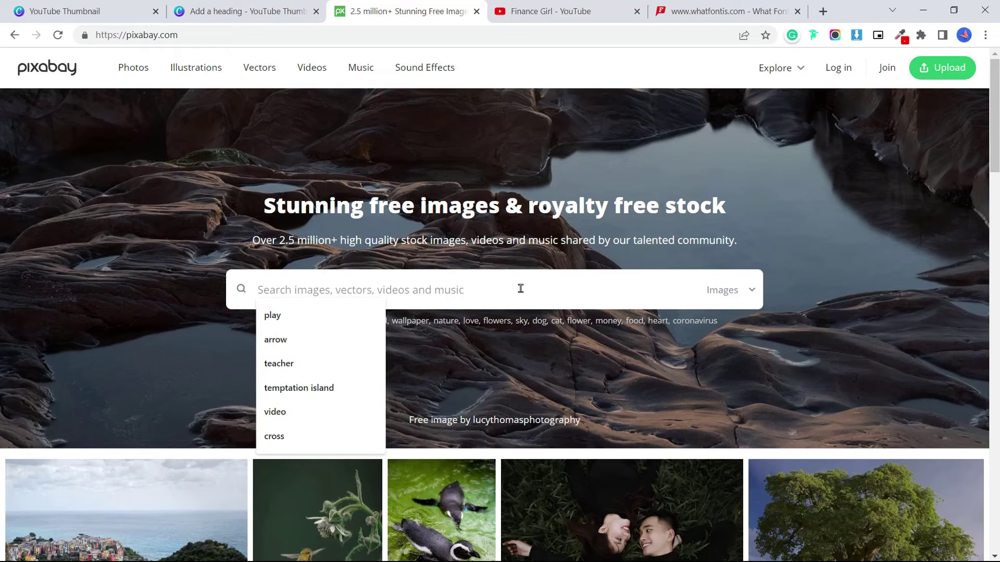
type("mobile phone")
key("Return")
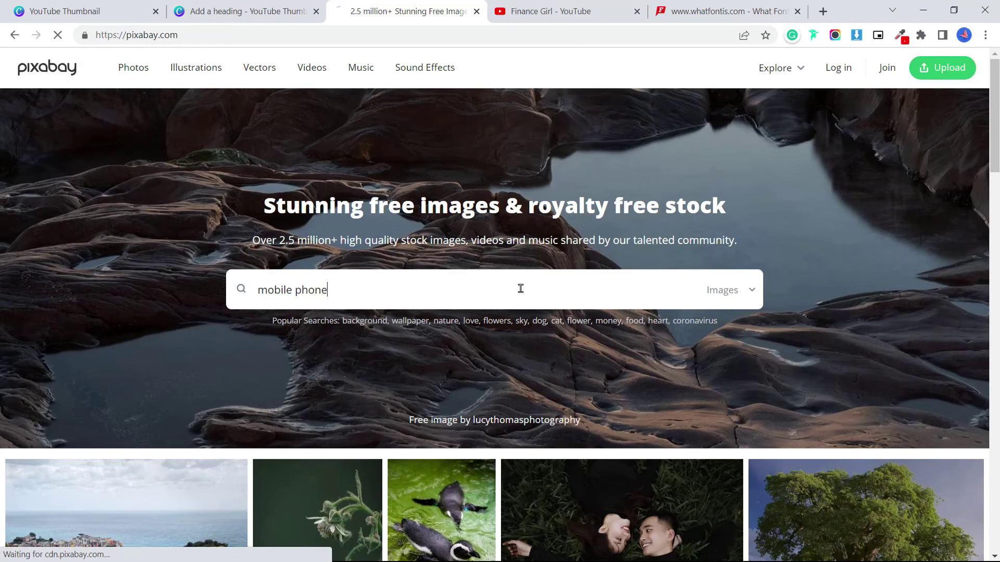
scroll(513, 277, "down", 4)
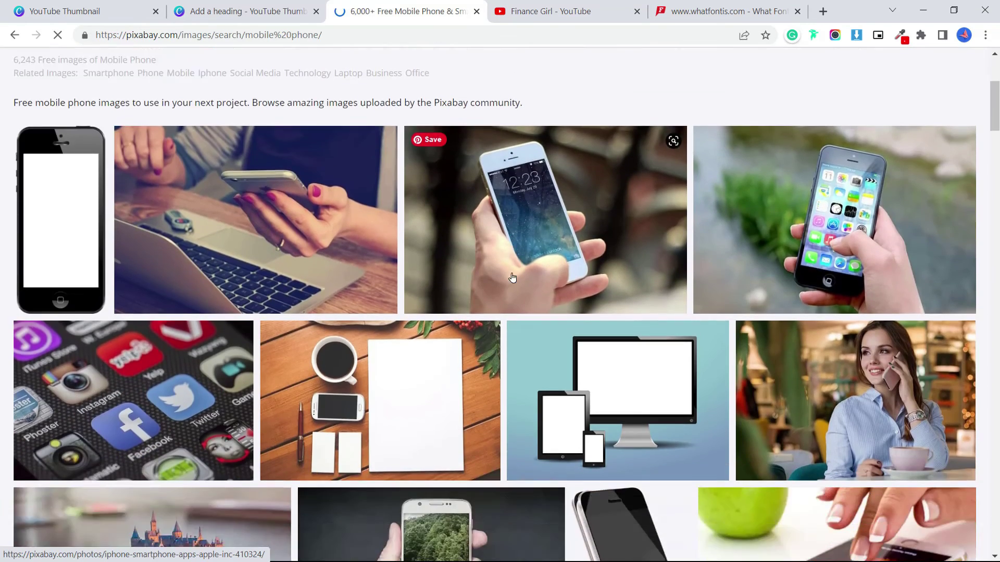
scroll(513, 277, "up", 2)
left_click(82, 284)
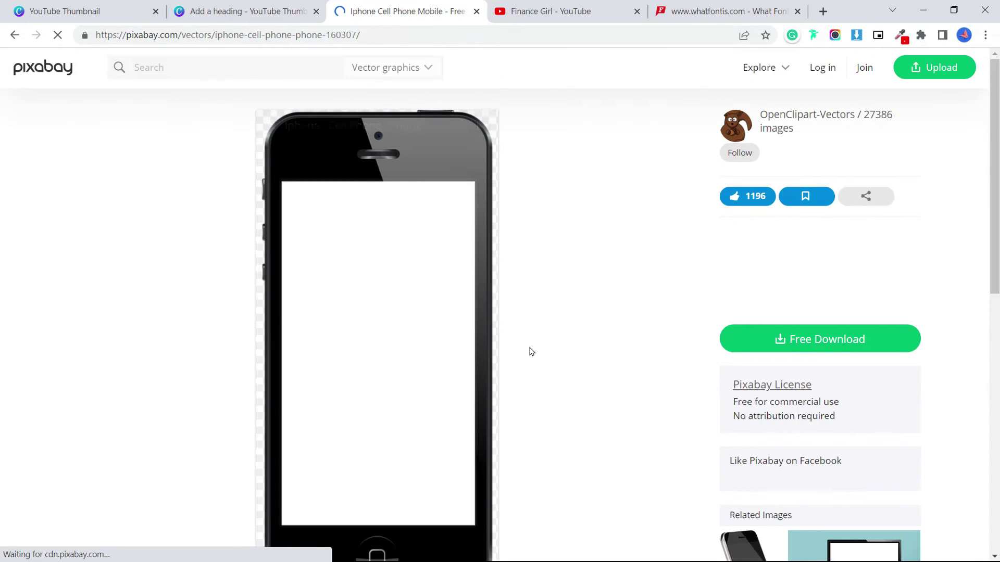
Download the 640×1280 PNG version after solving the fire-hydrant captcha
left_click(844, 347)
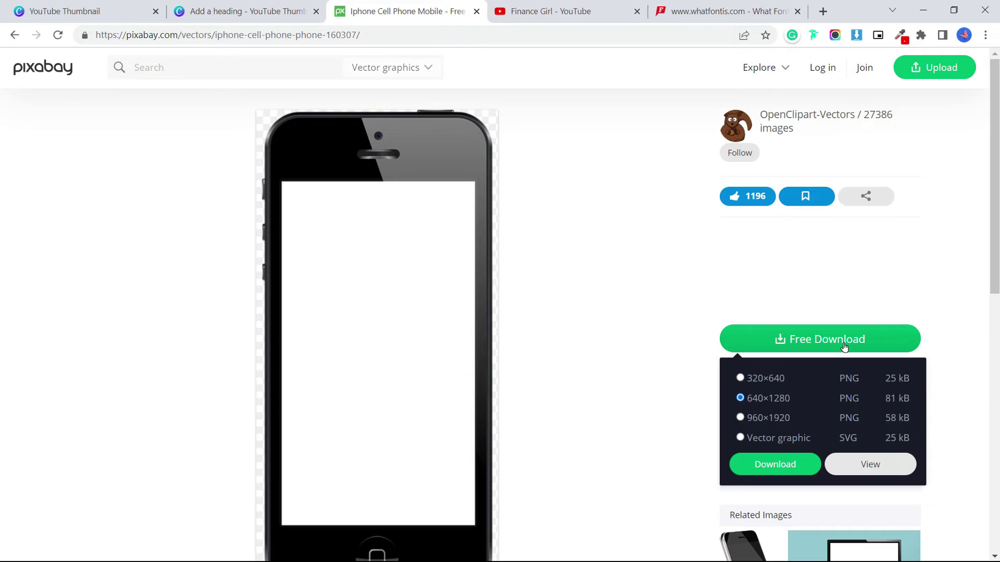
left_click(753, 465)
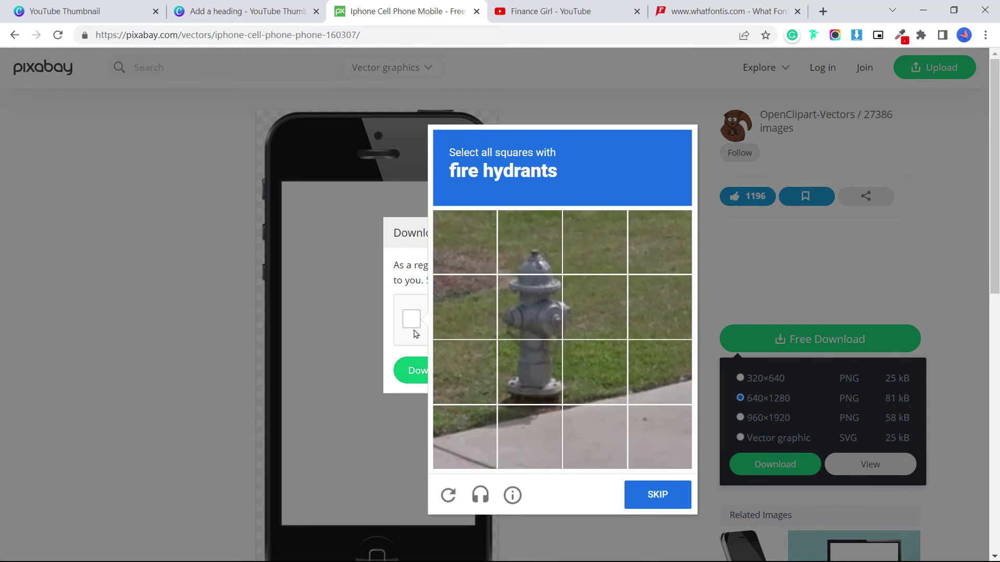
left_click(541, 263)
left_click(539, 308)
left_click(542, 374)
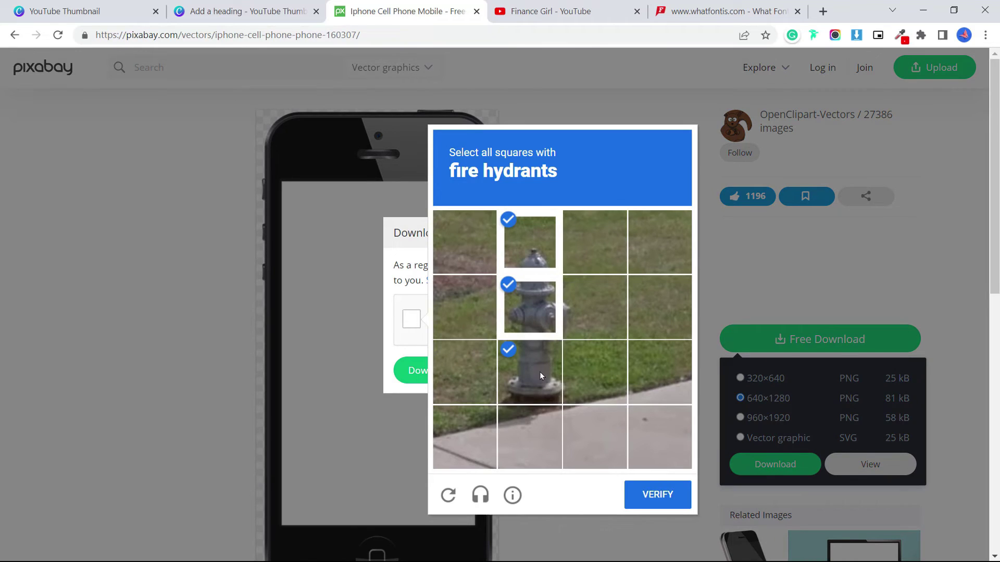
left_click(650, 497)
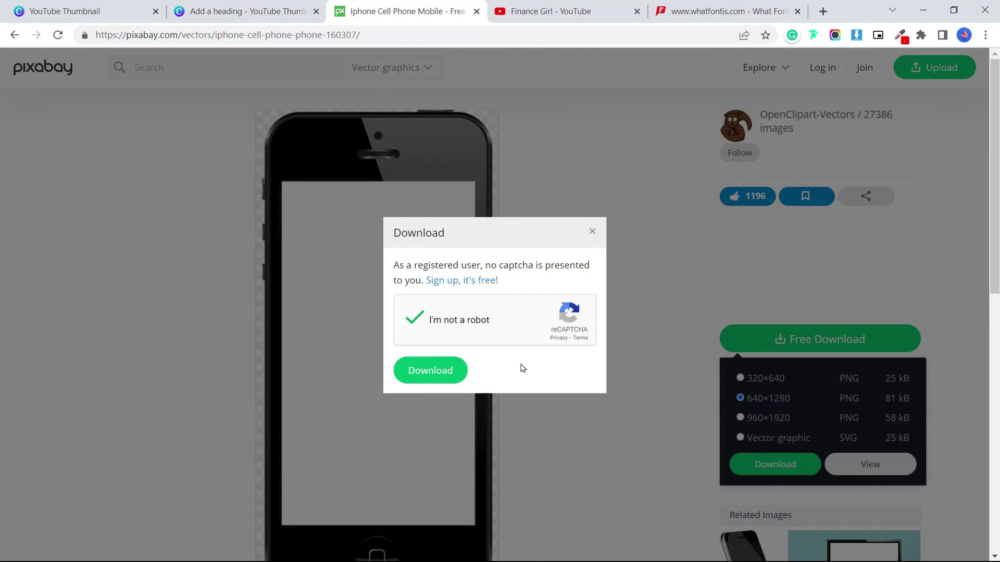
left_click(457, 374)
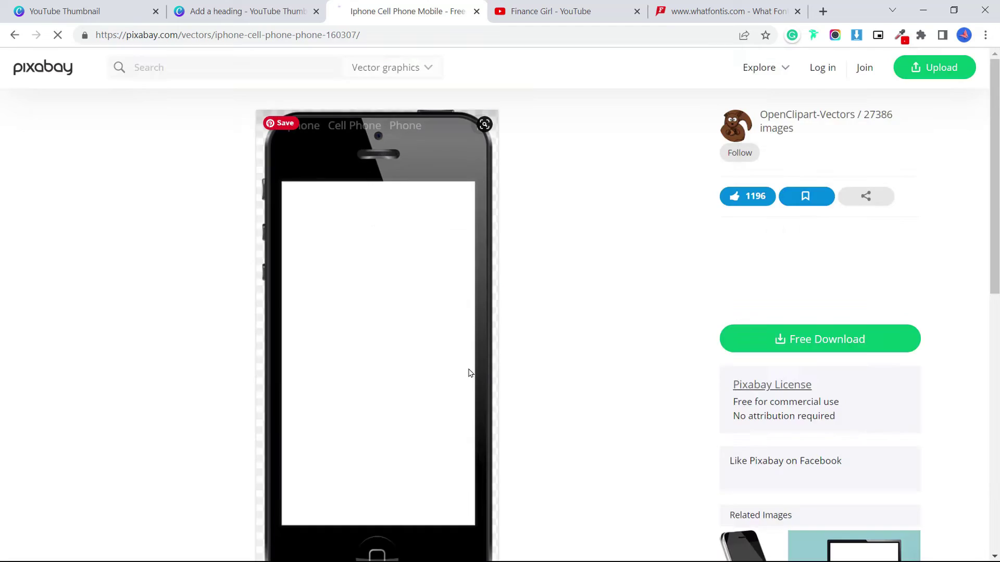
Upload the downloaded iPhone PNG to Canva's Uploads and add it to the thumbnail, placing a copy at lower left
left_click(986, 7)
left_click(319, 20)
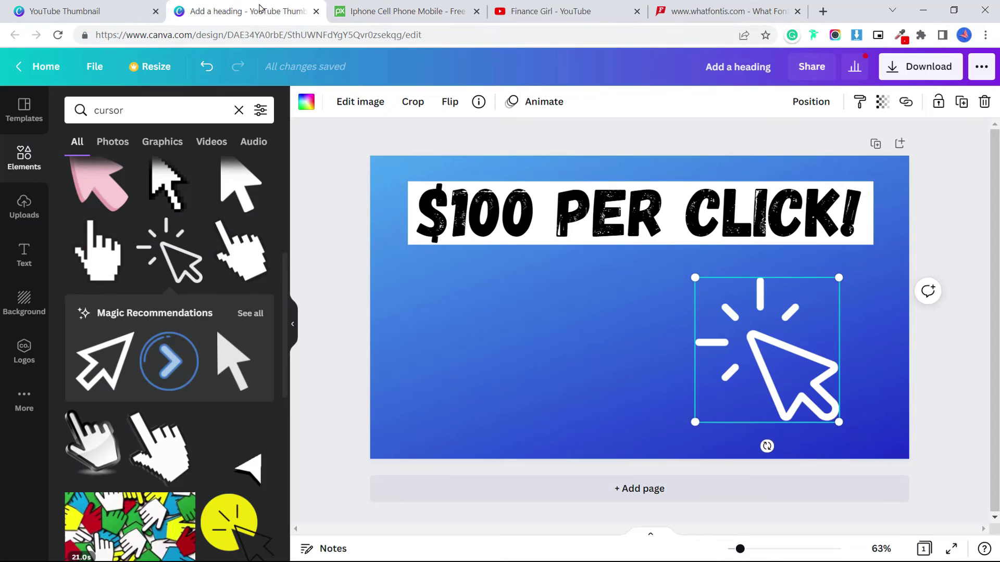
left_click(24, 205)
left_click(136, 139)
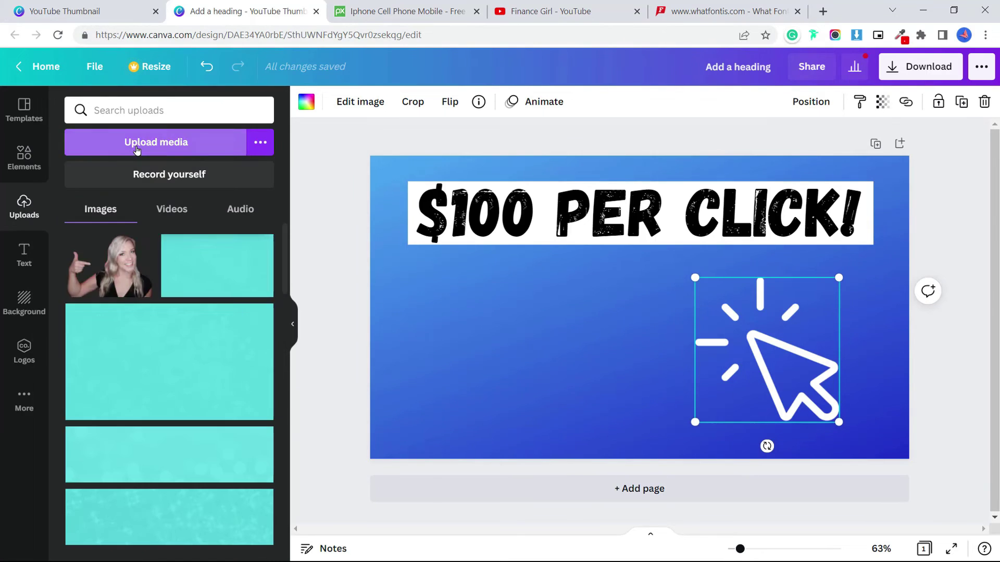
double_click(198, 141)
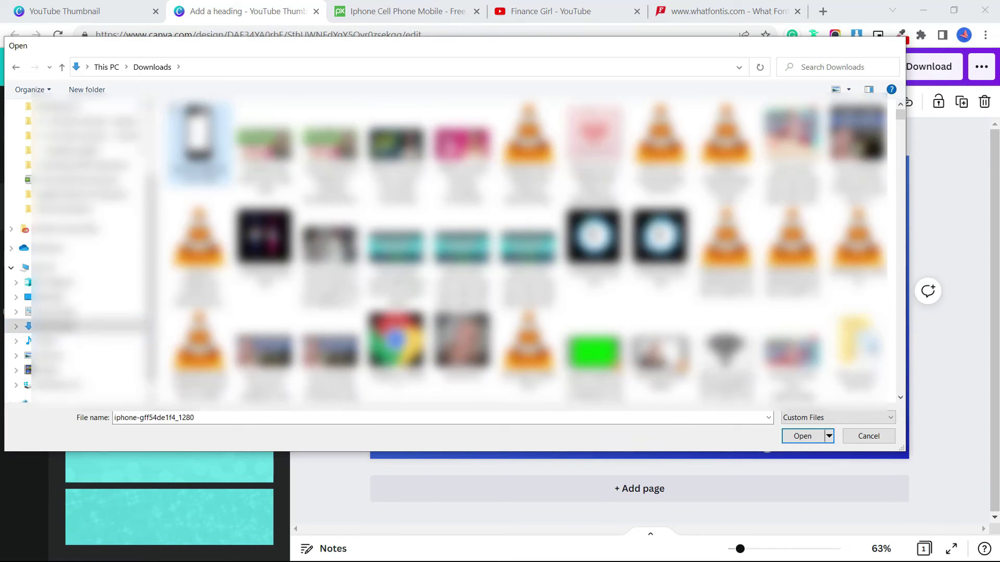
left_click(94, 281)
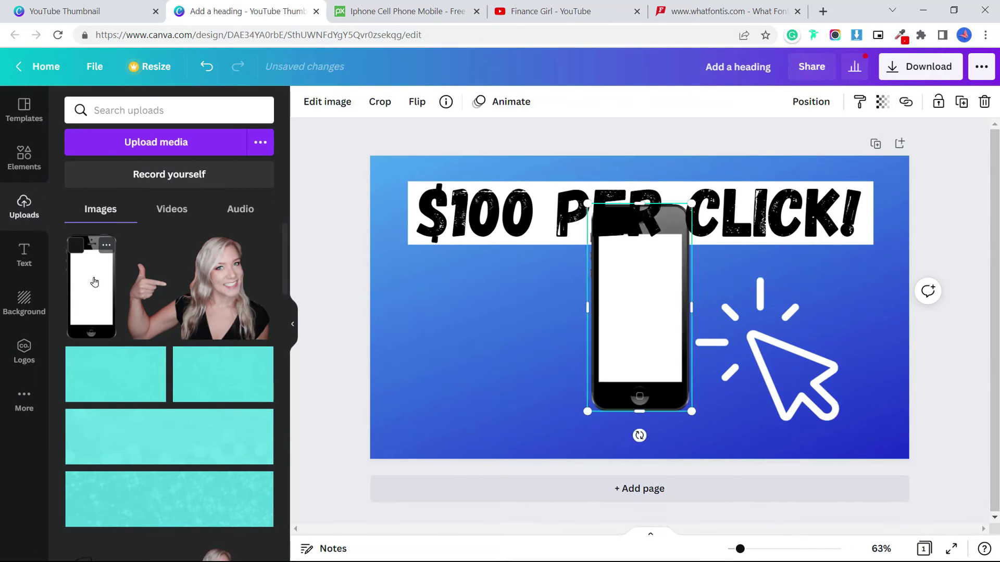
left_click_drag(532, 339, 510, 343)
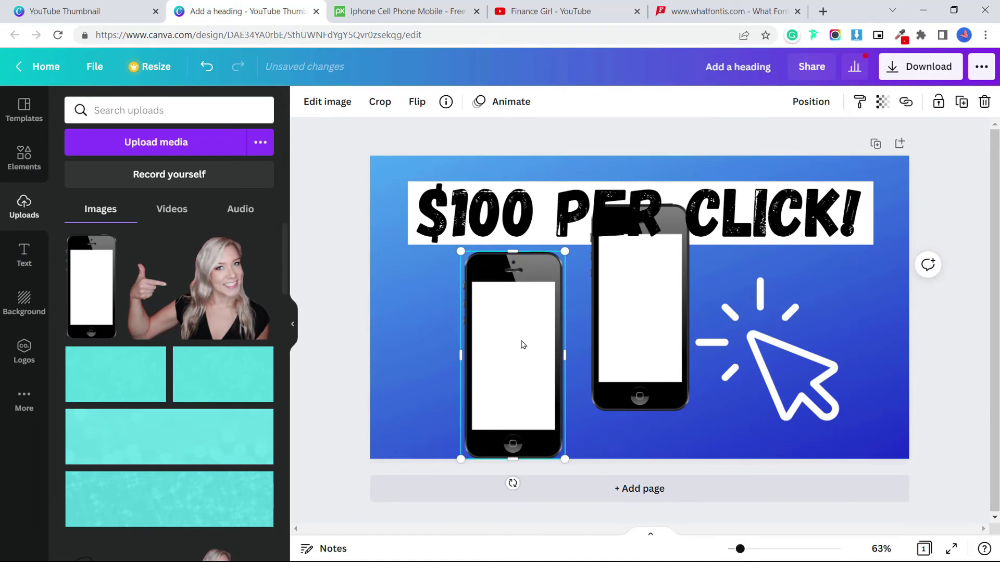
Delete the extra phone copy and tilt the remaining phone counterclockwise
key("Delete")
left_click_drag(639, 318, 562, 341)
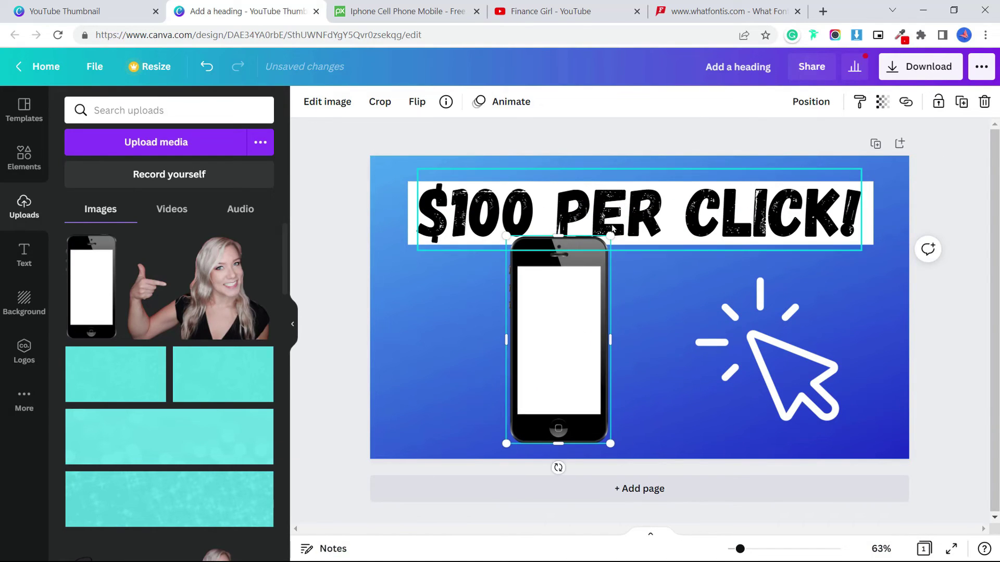
key("ctrl+z")
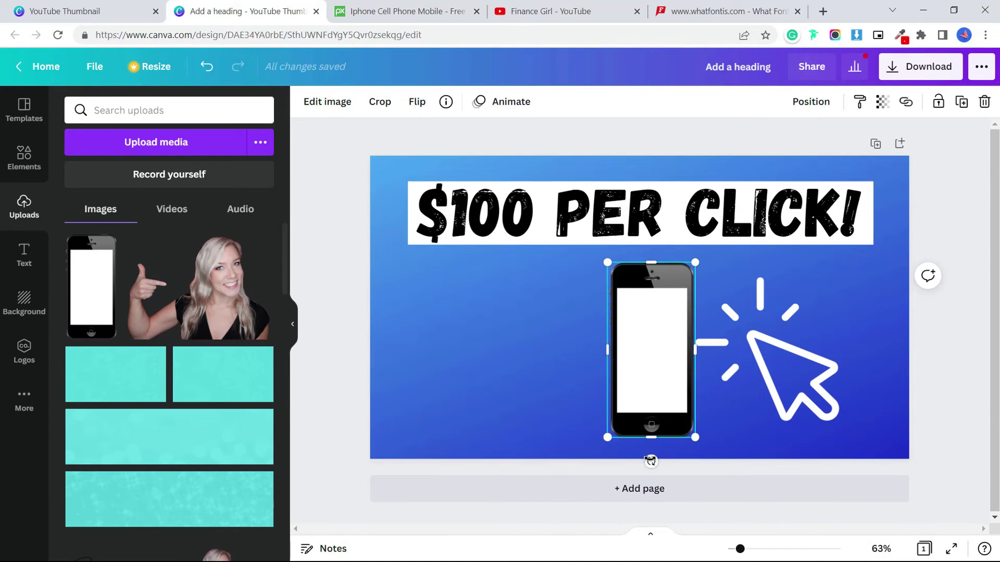
left_click_drag(650, 461, 697, 471)
Narrow the '$100 PER CLICK!' heading to three lines and set its line spacing to 1.03
left_click(665, 232)
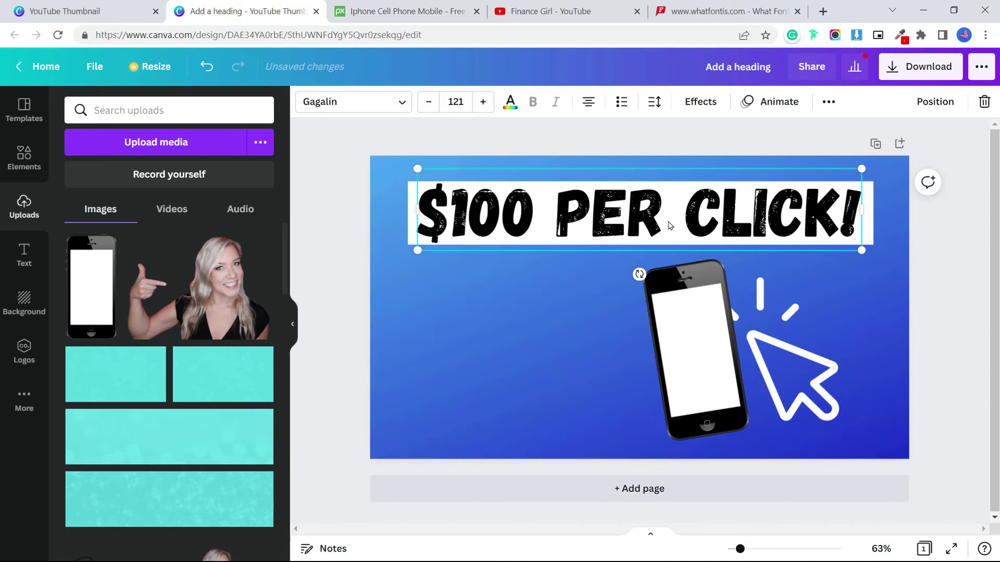
left_click_drag(862, 210, 603, 218)
left_click(625, 231)
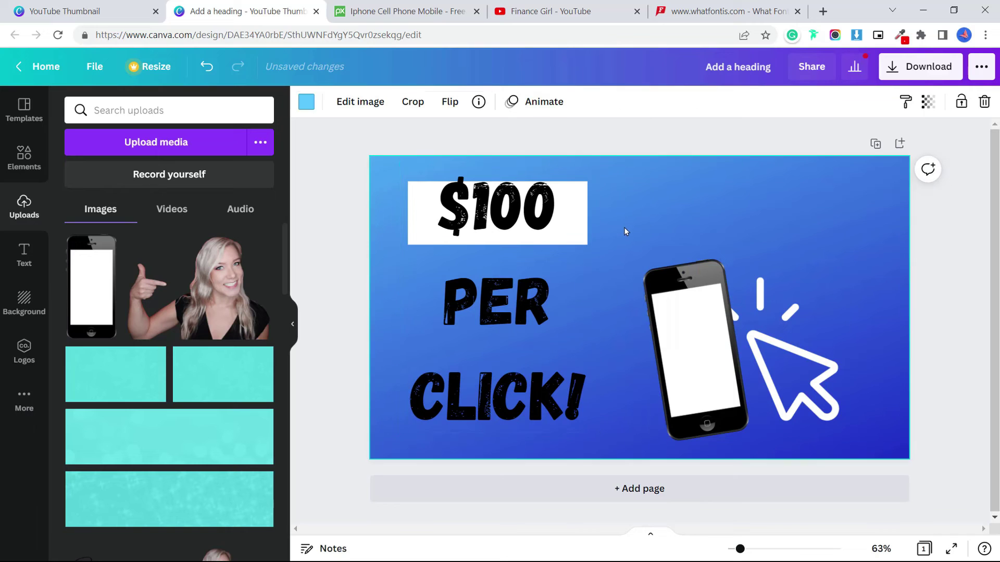
left_click(592, 218)
key("ctrl+a")
left_click(653, 101)
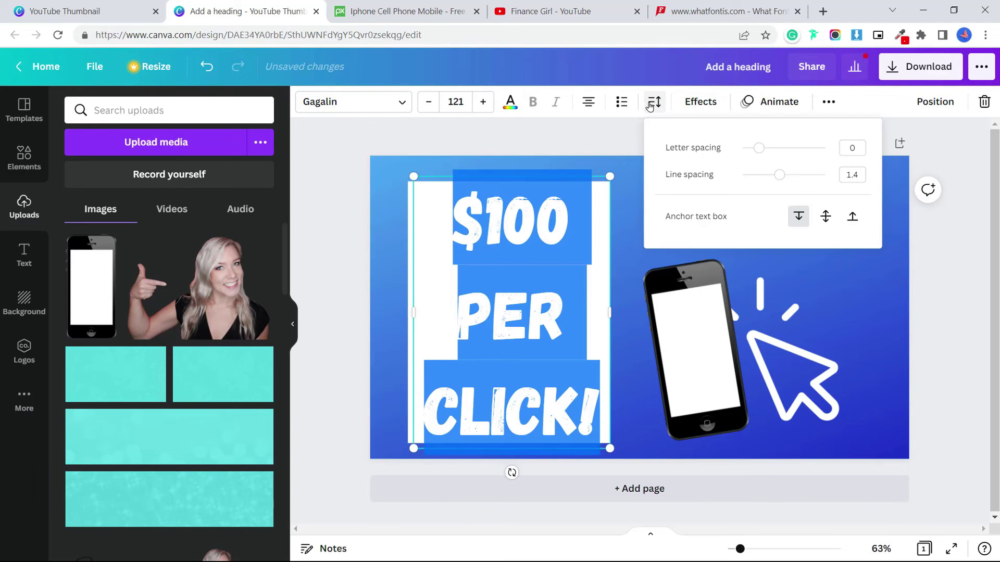
left_click_drag(778, 179, 763, 180)
left_click(385, 255)
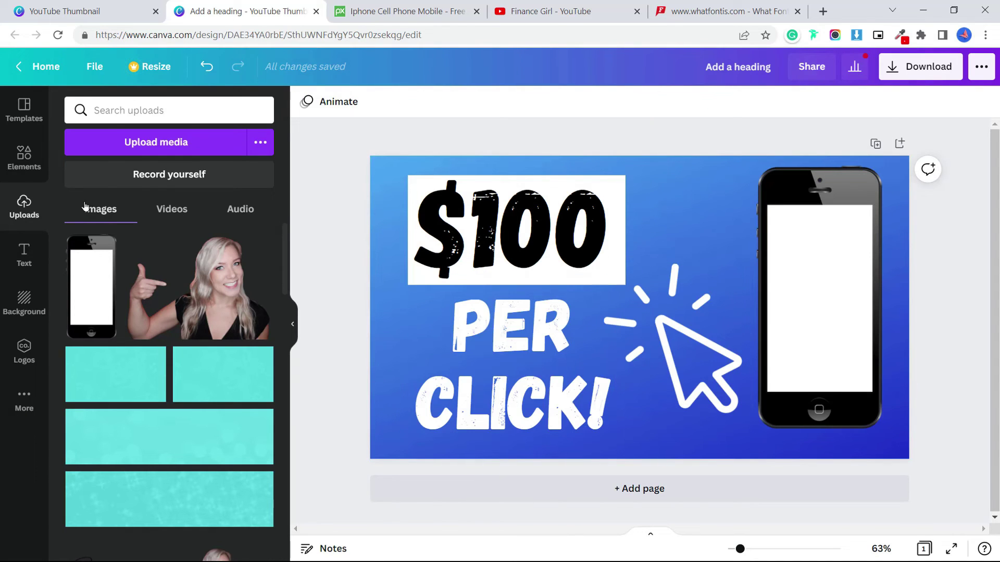
Search Elements for 'youtube' and place a red play-button logo on the phone screen
left_click(25, 159)
left_click(136, 107)
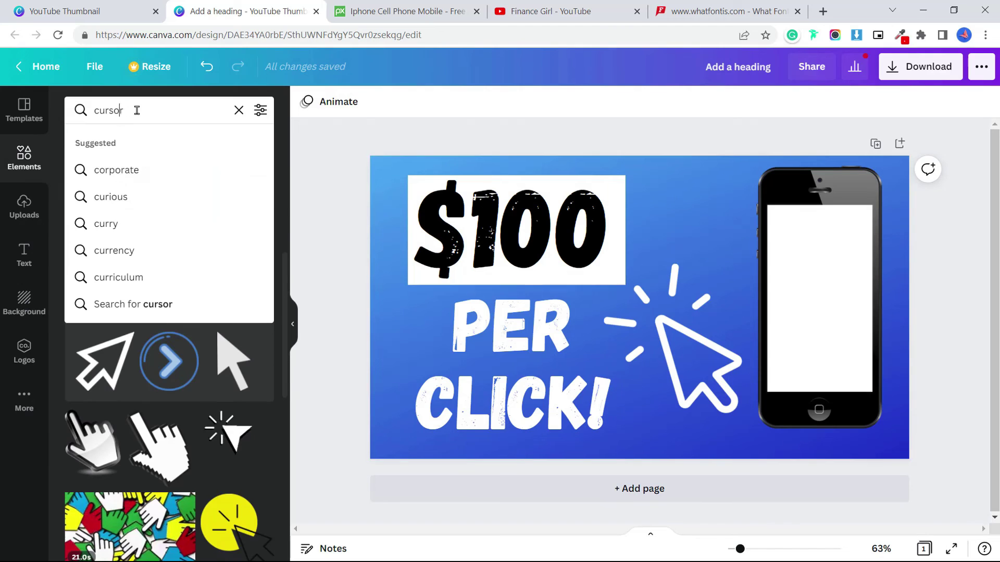
key("ctrl+a")
type("youtube")
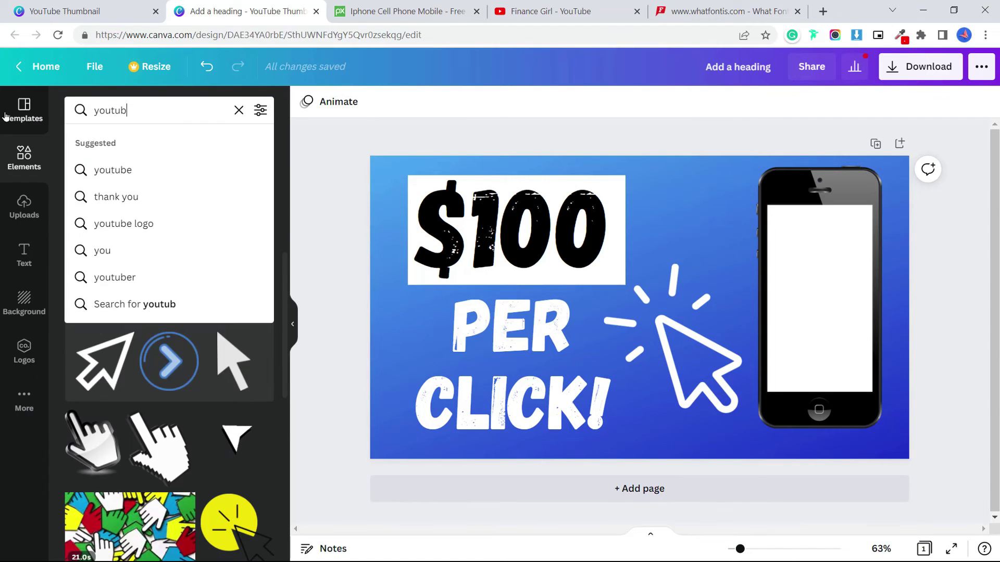
key("Return")
left_click(156, 305)
left_click_drag(642, 307, 818, 285)
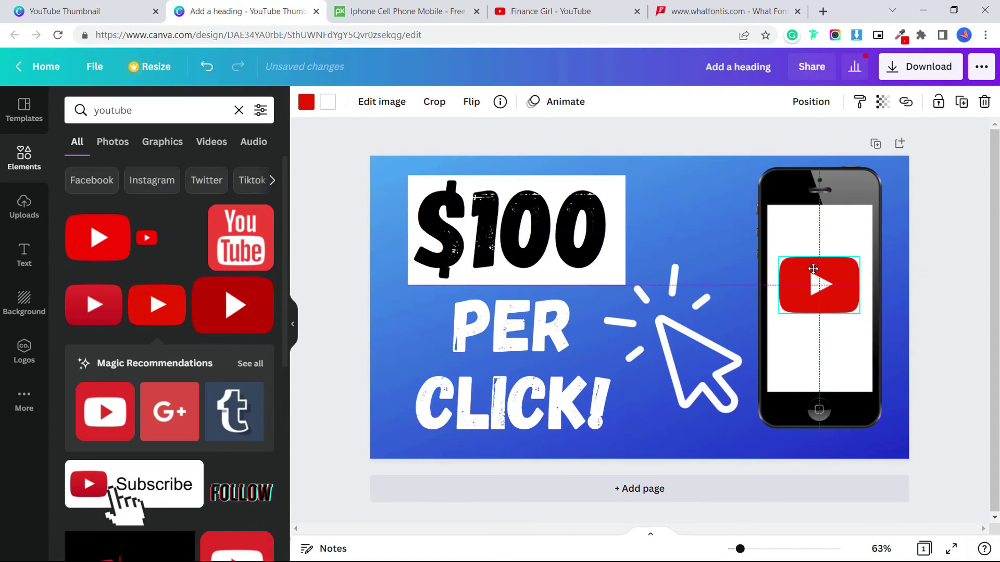
Search Elements for 'money' and place a green cash graphic at top right beside the phone
left_click(148, 109)
key("ctrl+a")
type("money")
key("Return")
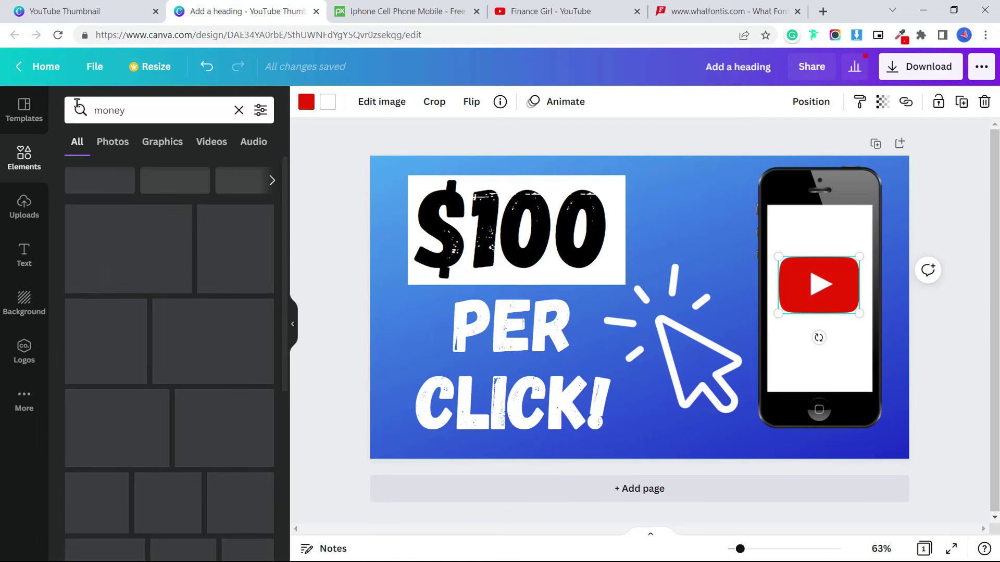
scroll(235, 289, "down", 6)
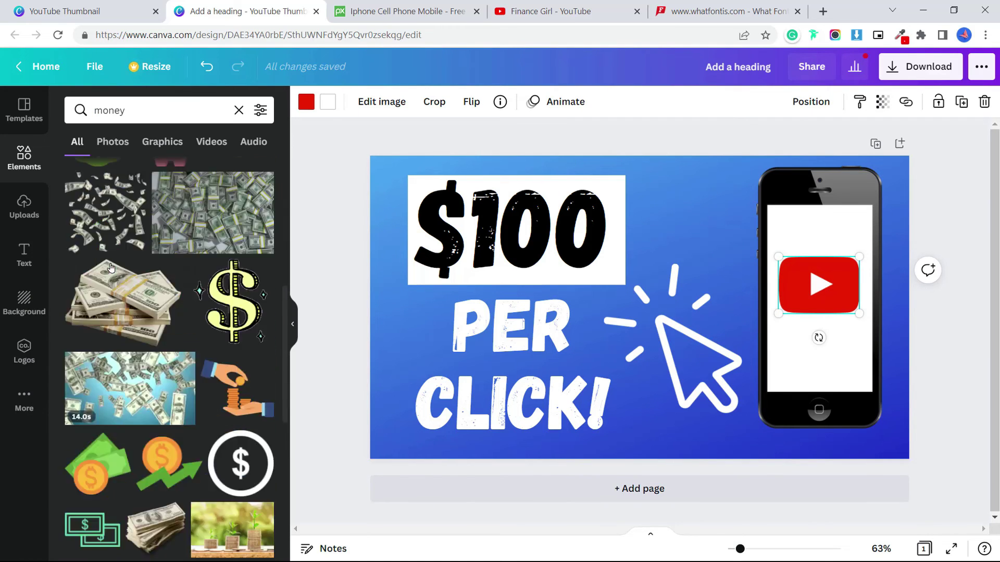
left_click(97, 266)
left_click_drag(658, 281, 704, 227)
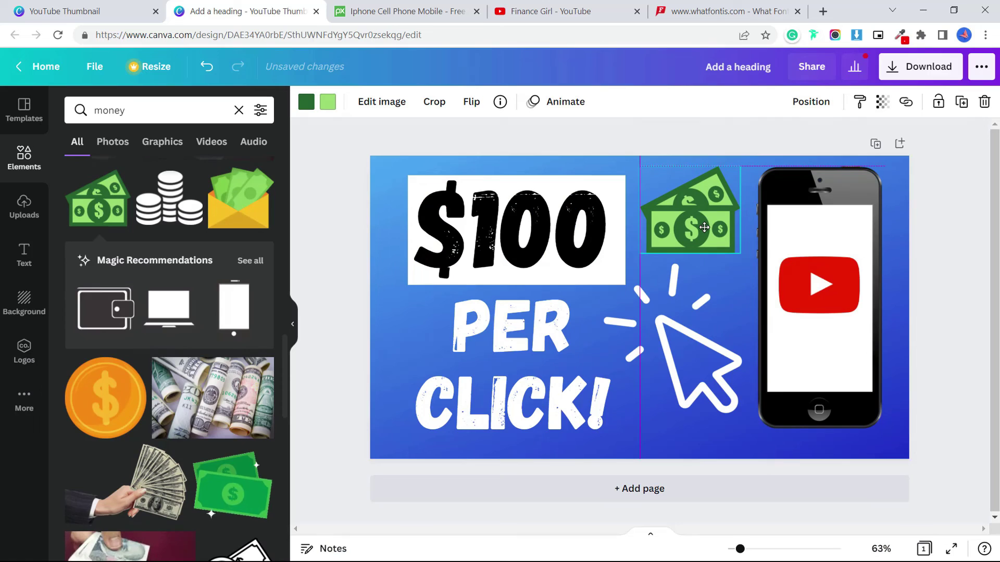
Recolour the cash graphic's dark green to dark blue and its light green to white
left_click(308, 108)
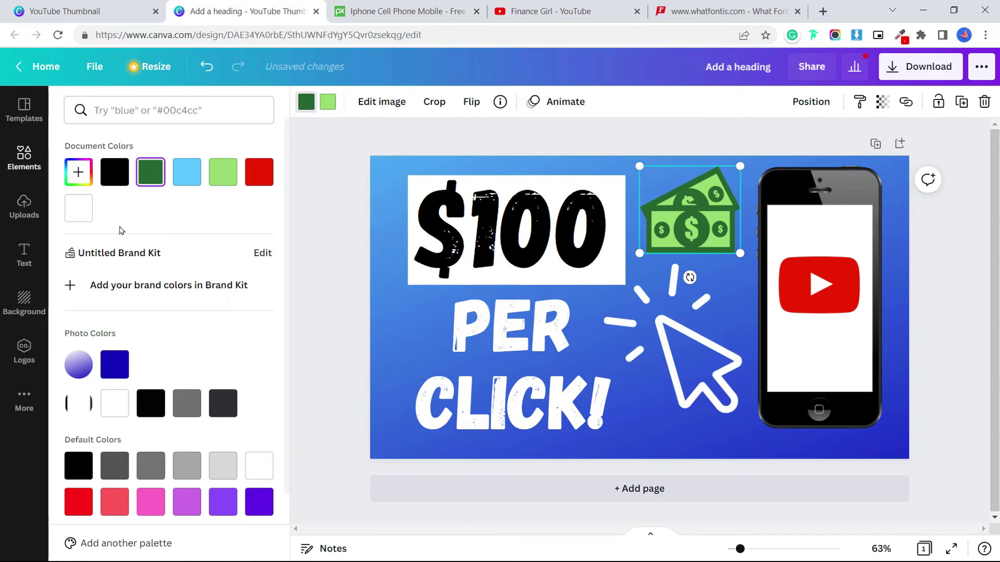
left_click(112, 367)
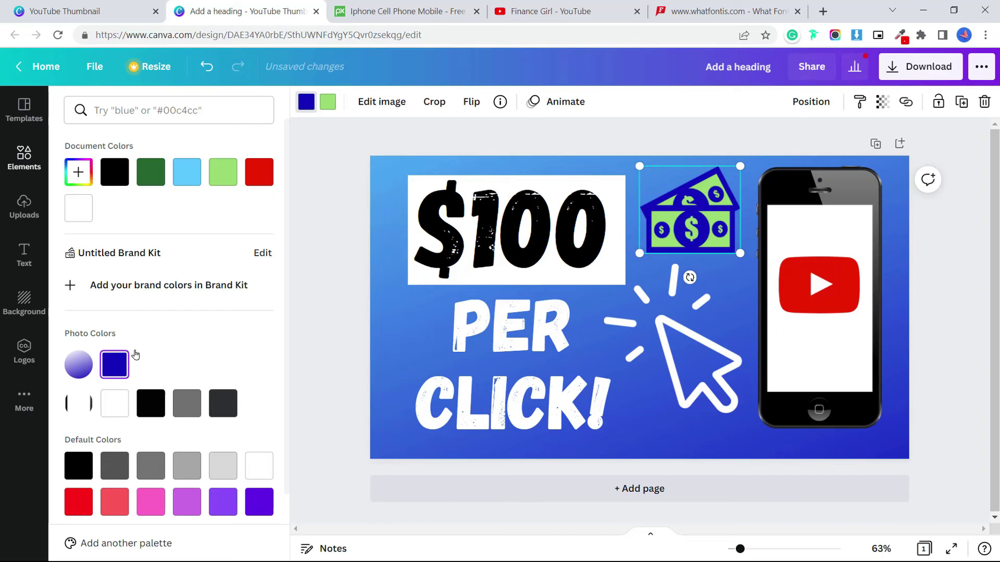
left_click(78, 208)
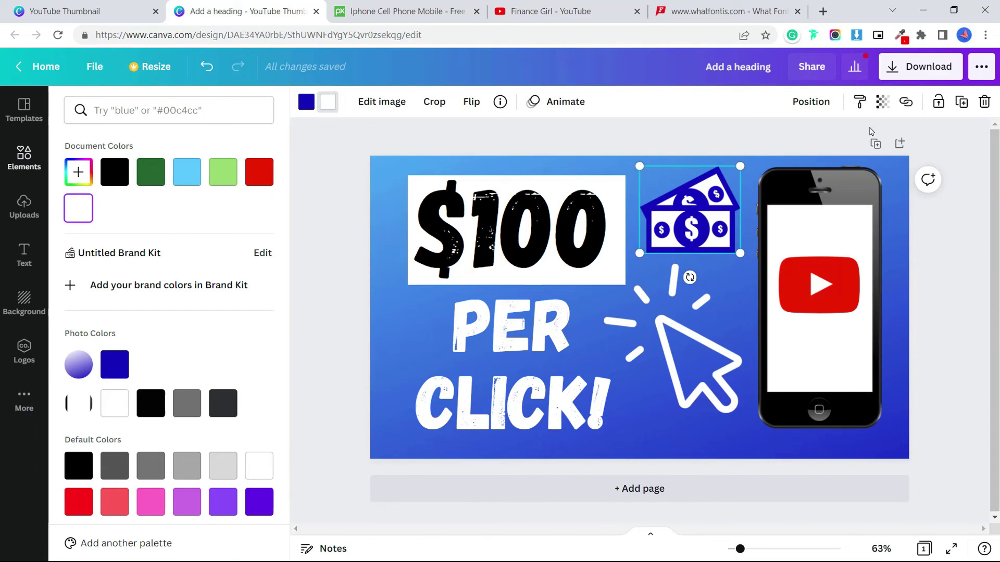
left_click(940, 258)
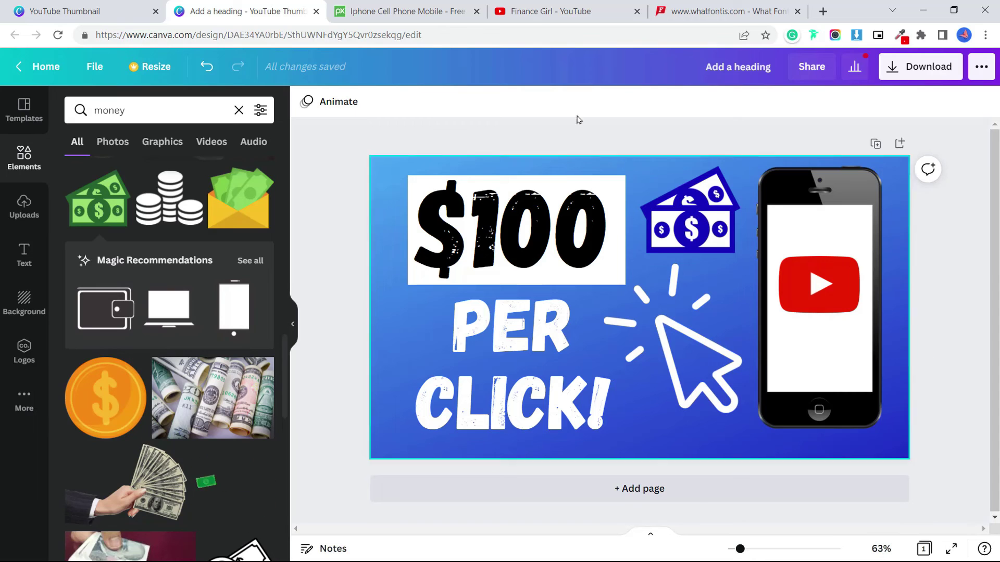
left_click(566, 12)
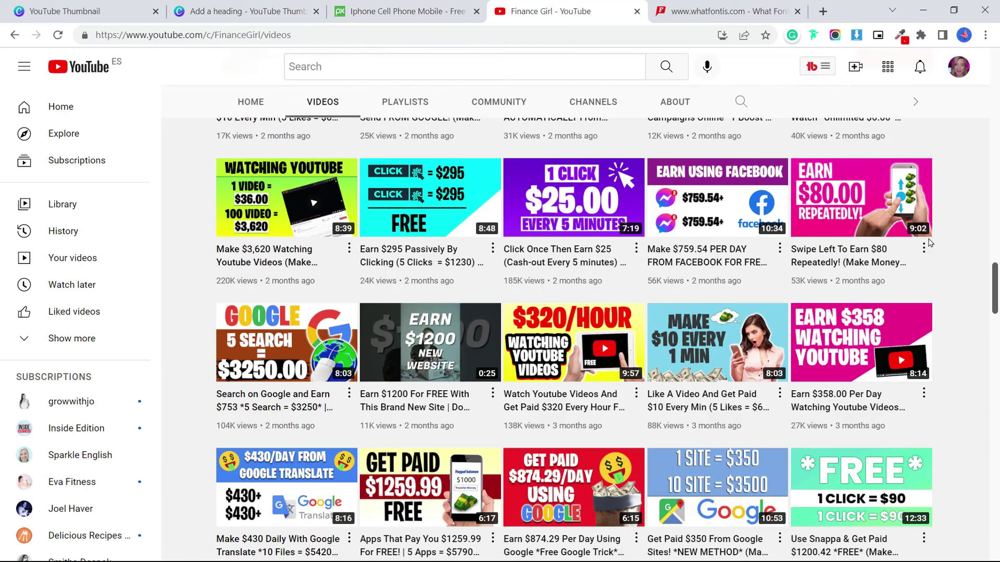
scroll(974, 258, "up", 2)
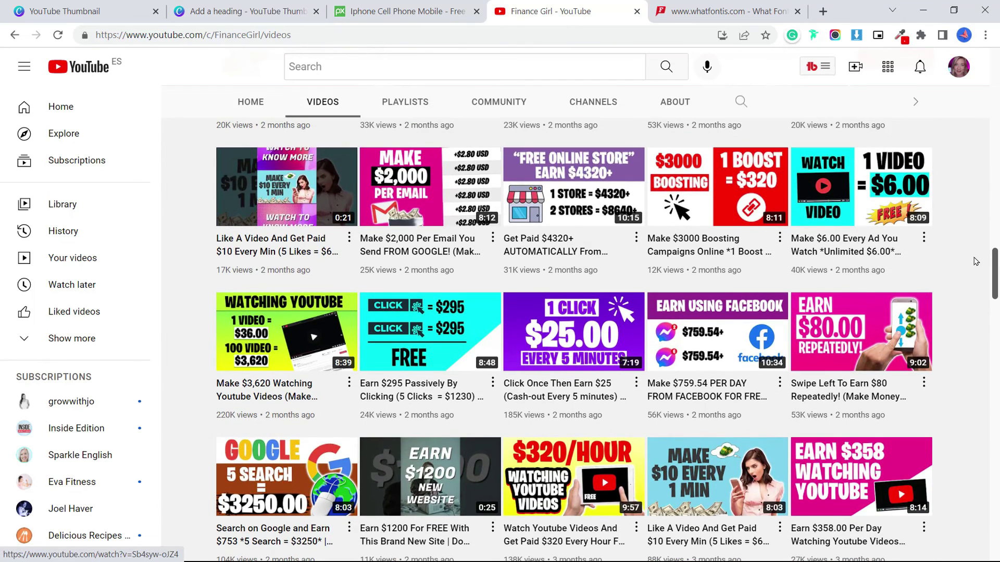
scroll(975, 261, "down", 1)
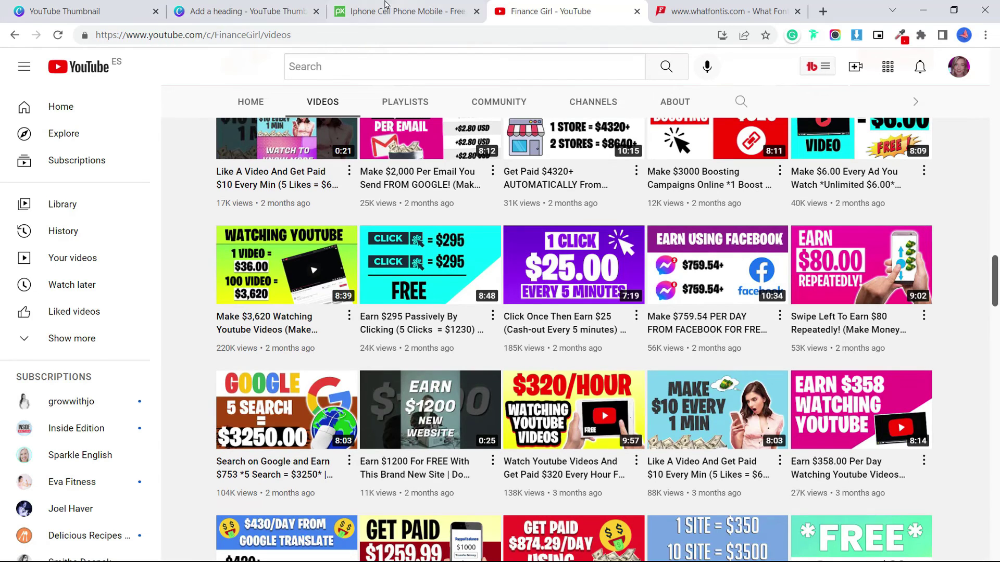
left_click(271, 11)
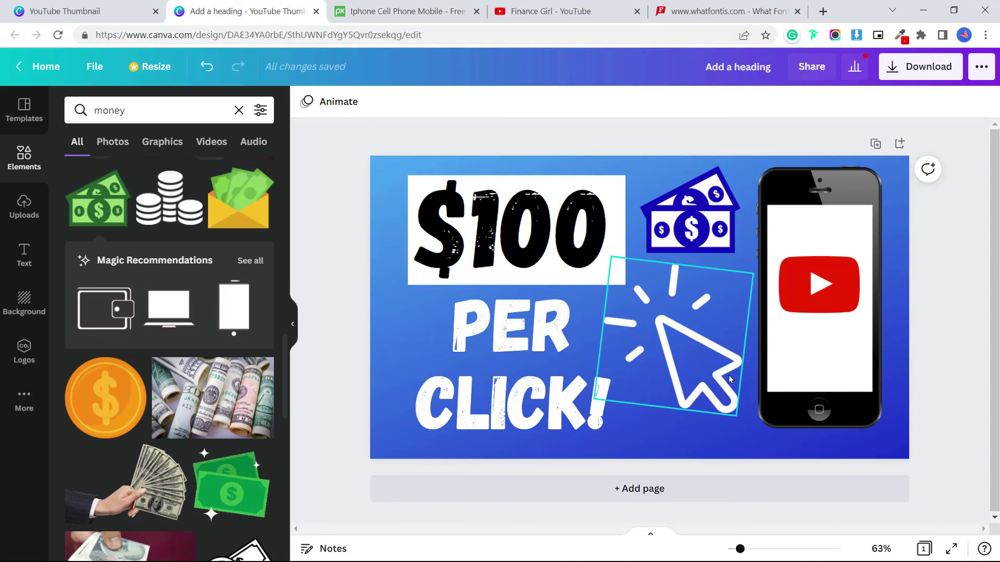
Move the clicking-cursor graphic slightly down, then select the PER CLICK! text
left_click_drag(729, 375, 729, 380)
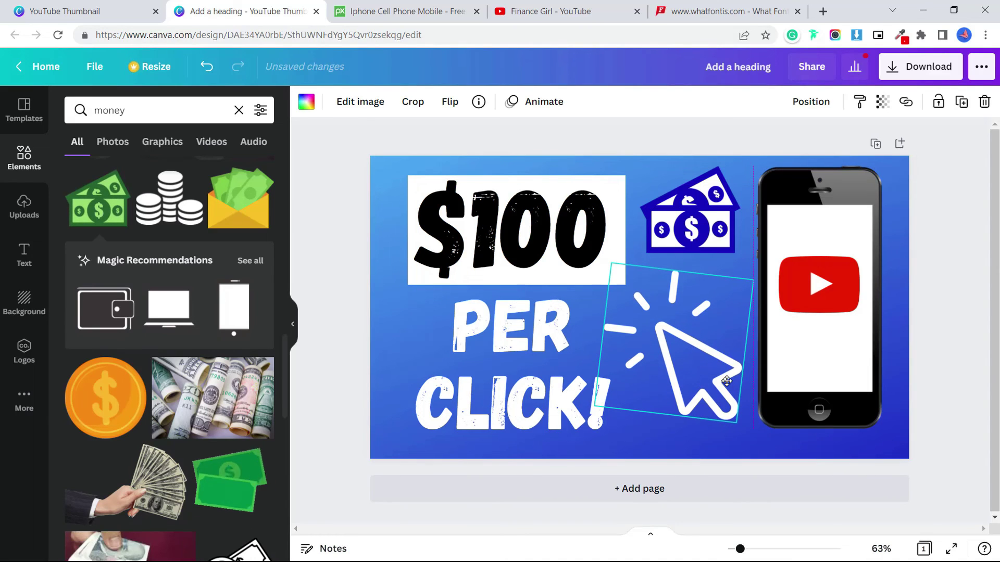
left_click(932, 338)
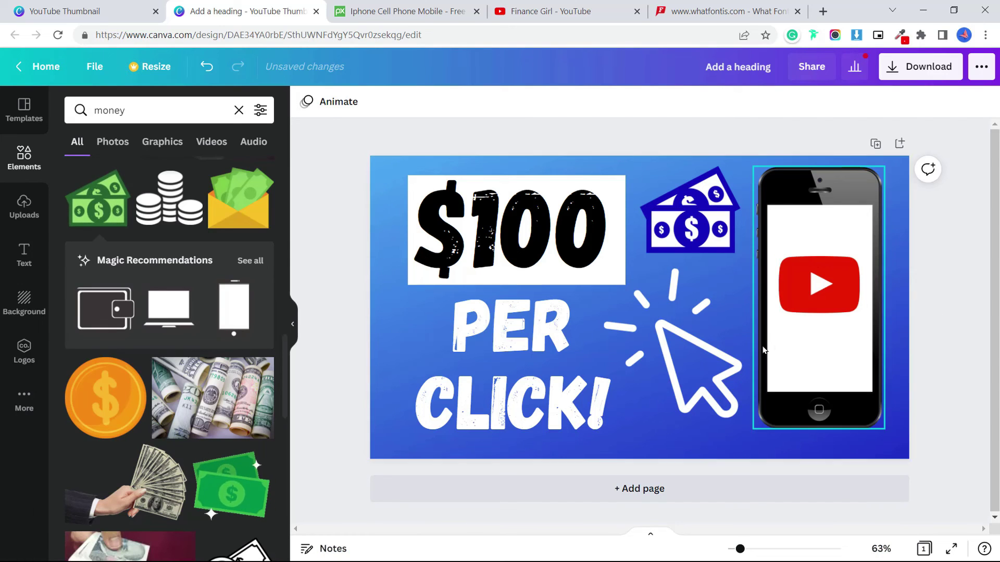
left_click(606, 422)
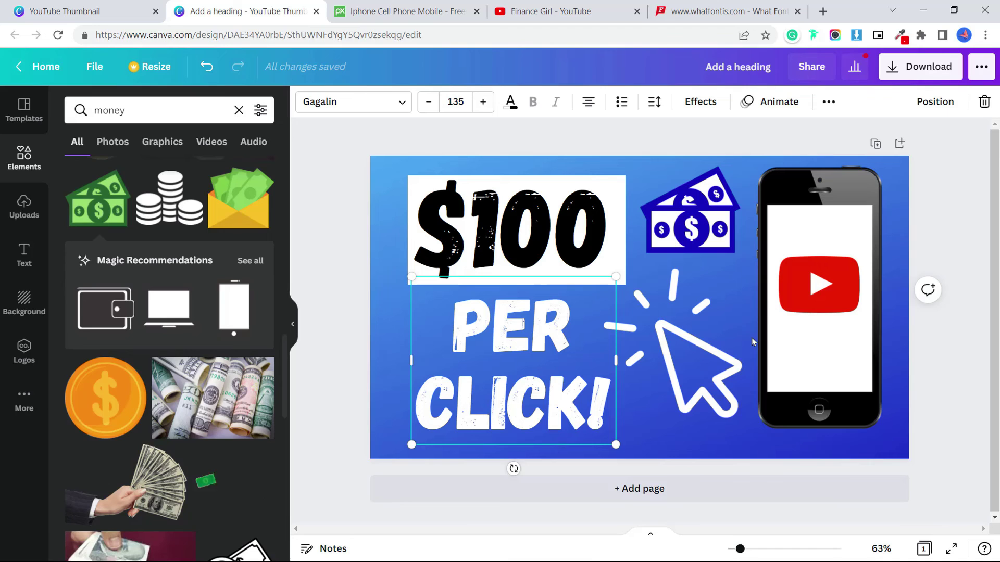
Duplicate the PER CLICK! text and replace the copy's text with the creator's name
left_click(526, 337)
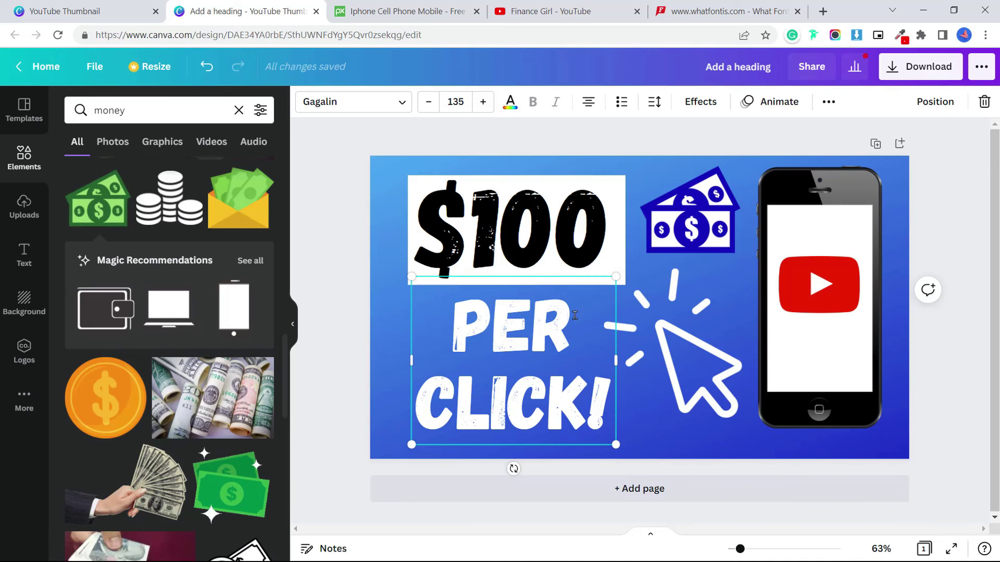
left_click(658, 422)
left_click(566, 403)
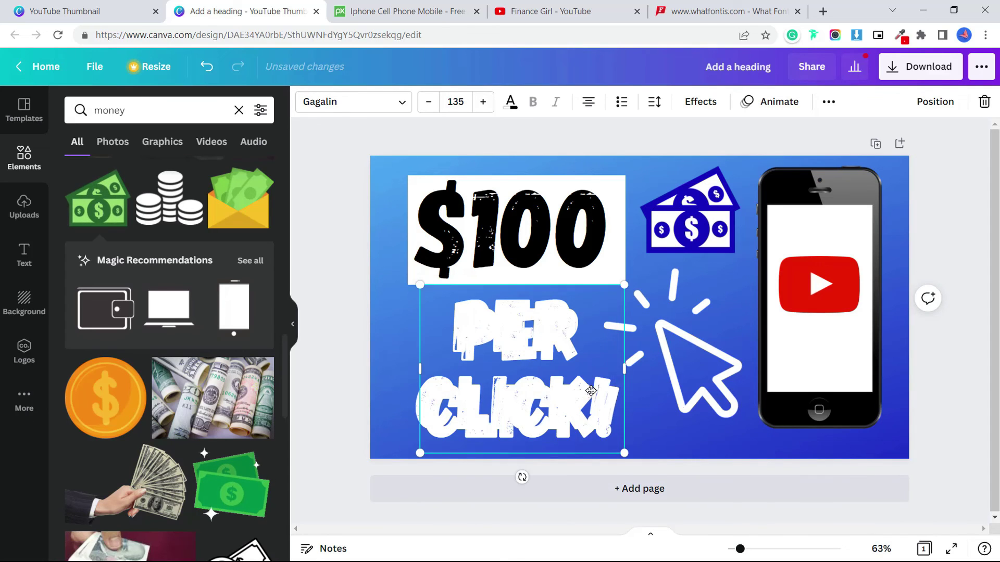
key("ctrl+d")
key("ctrl+a")
key("BackSpace")
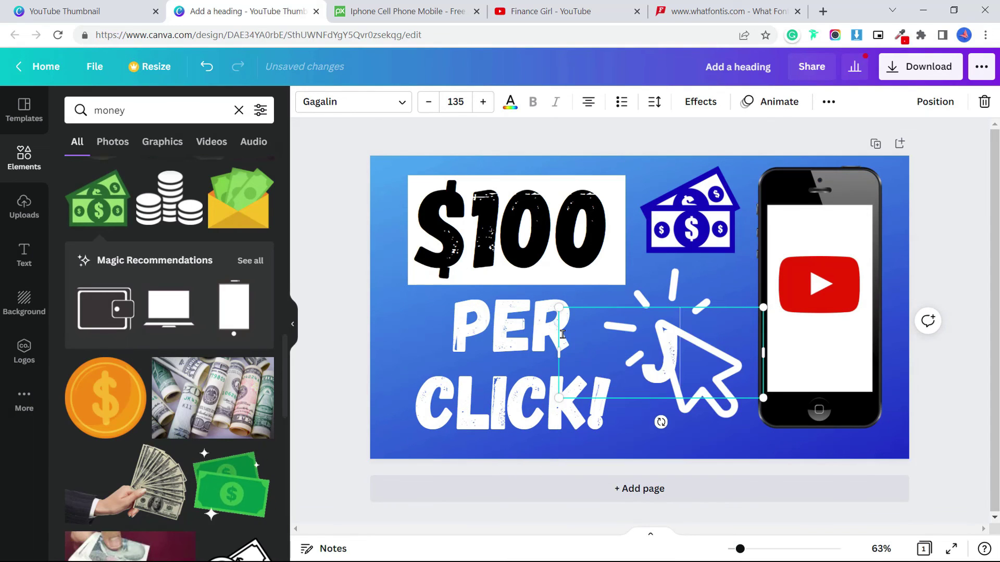
type("JENNIFERMARIE")
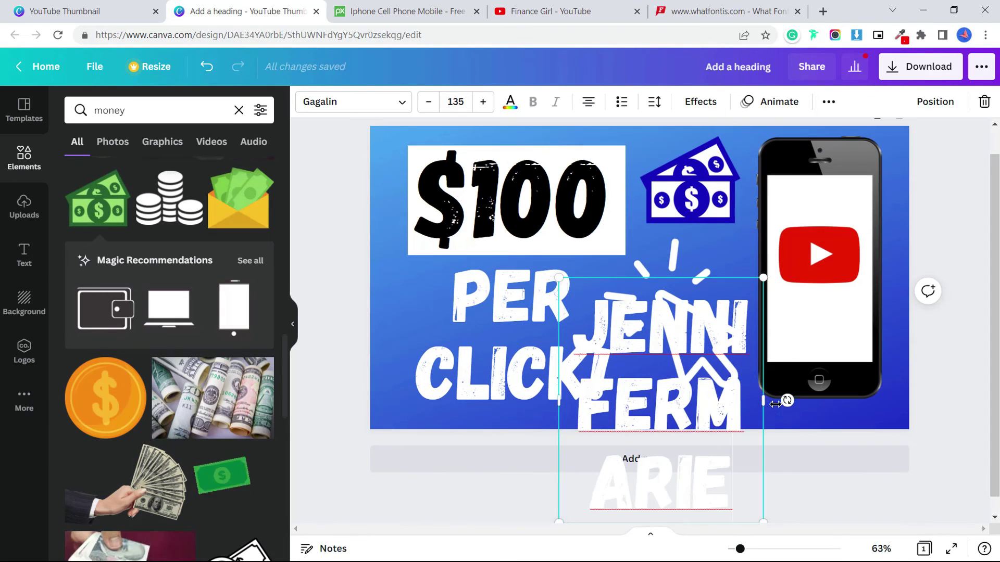
Shrink the name label into the bottom-right corner and download the thumbnail as a PNG
left_click_drag(763, 390, 929, 391)
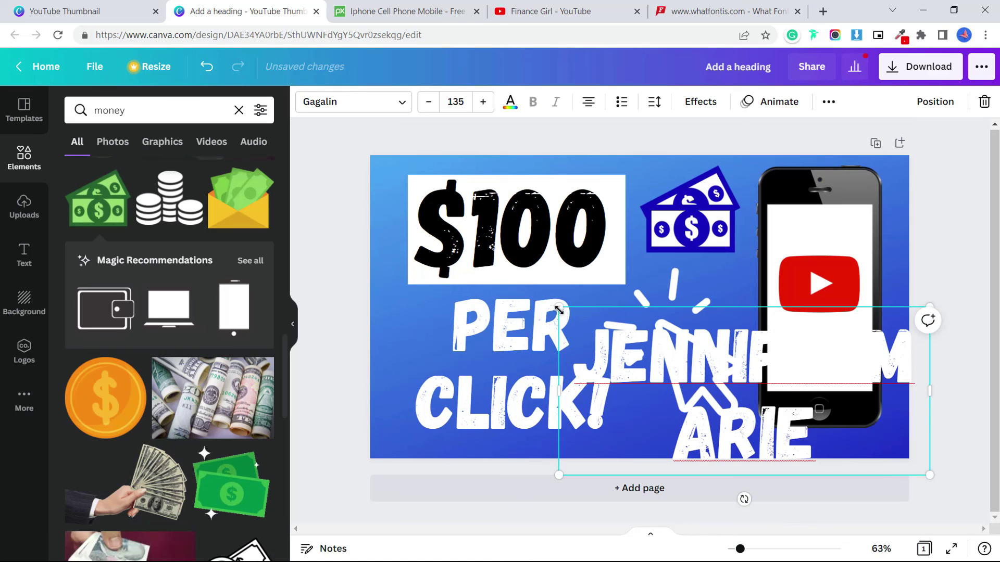
left_click_drag(558, 307, 802, 444)
left_click(844, 444)
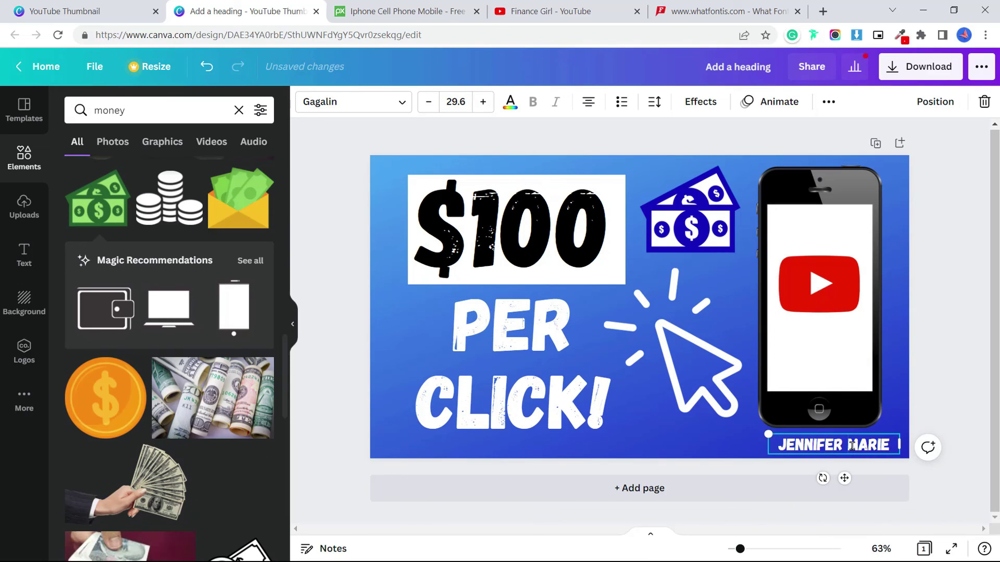
left_click(935, 372)
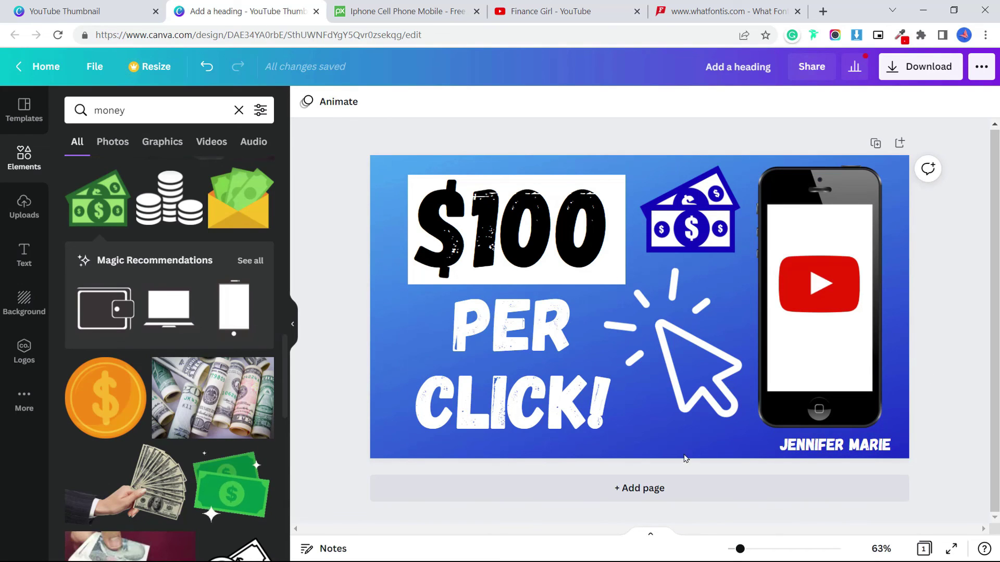
left_click(936, 70)
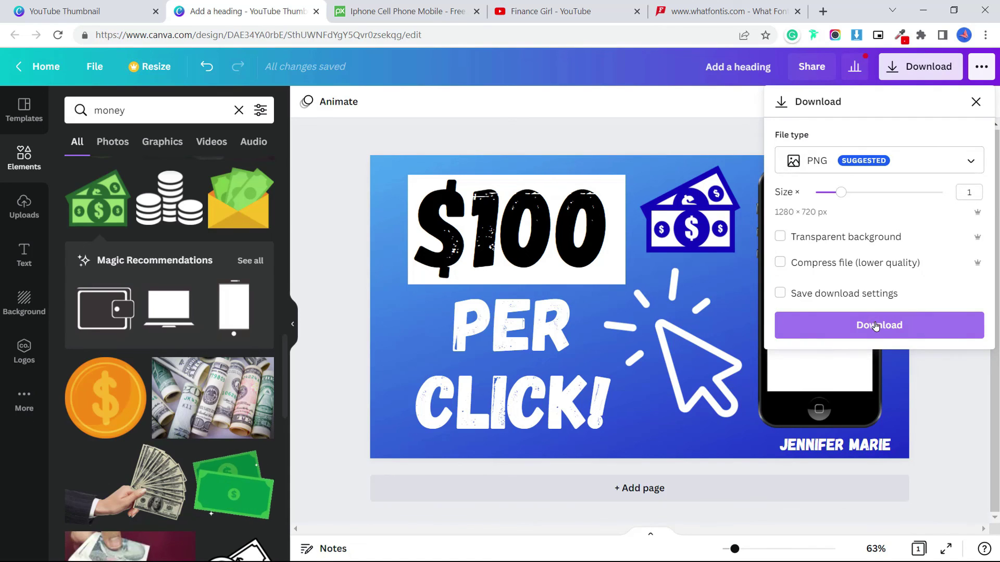
left_click(875, 326)
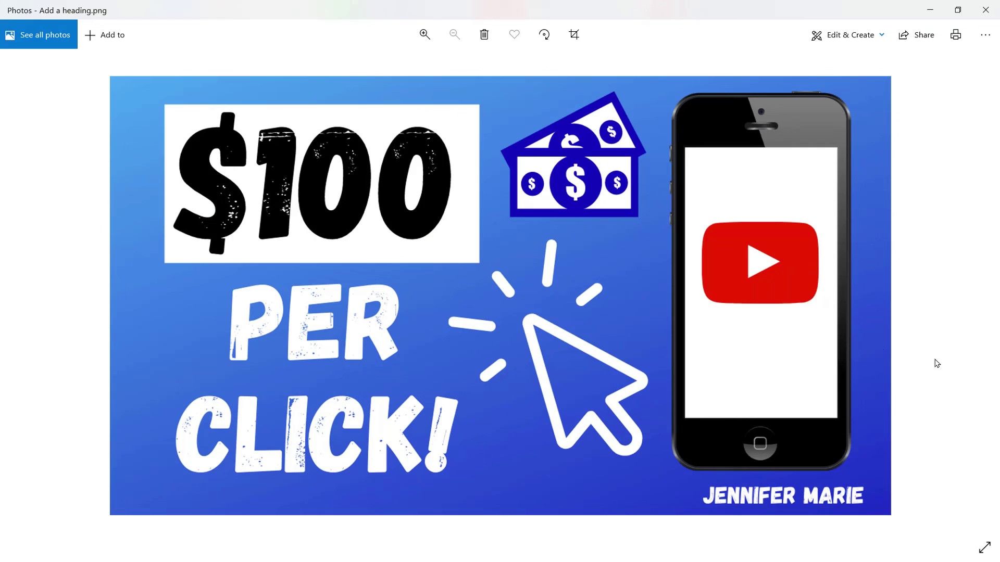